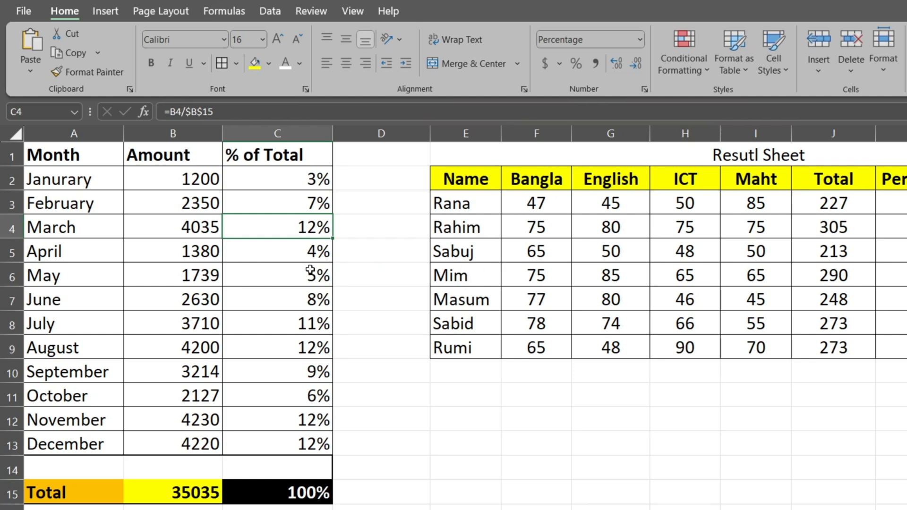
# Review the month, amount and % of Total cells together with the formulas behind the percentages and the total row
pyautogui.click(242, 252)
pyautogui.click(69, 188)
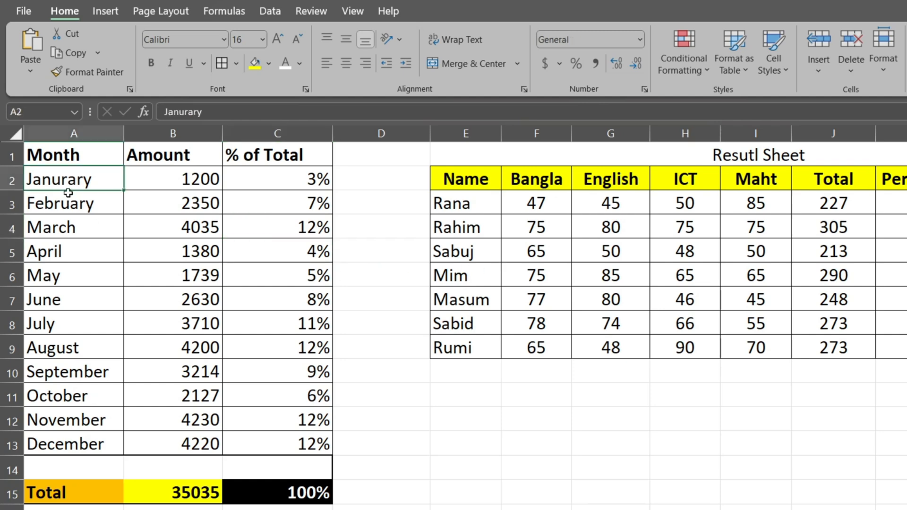
pyautogui.click(53, 440)
pyautogui.click(73, 207)
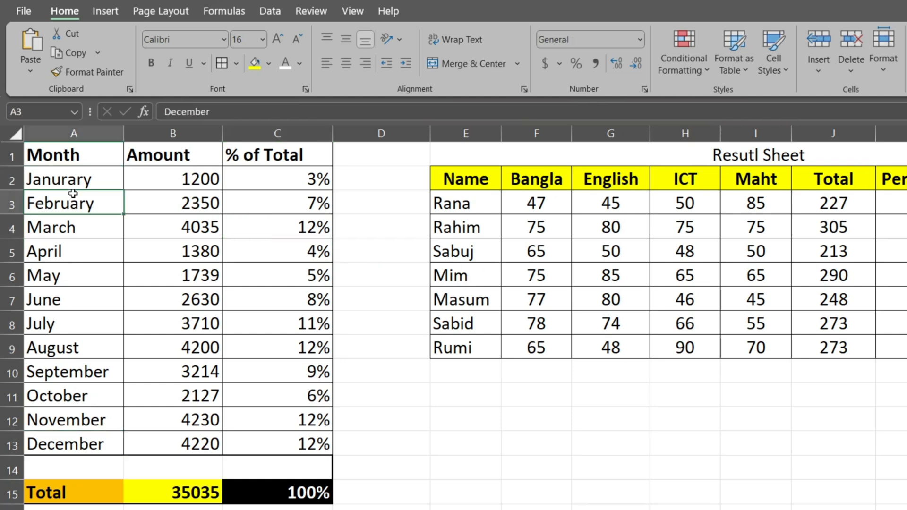
pyautogui.click(176, 179)
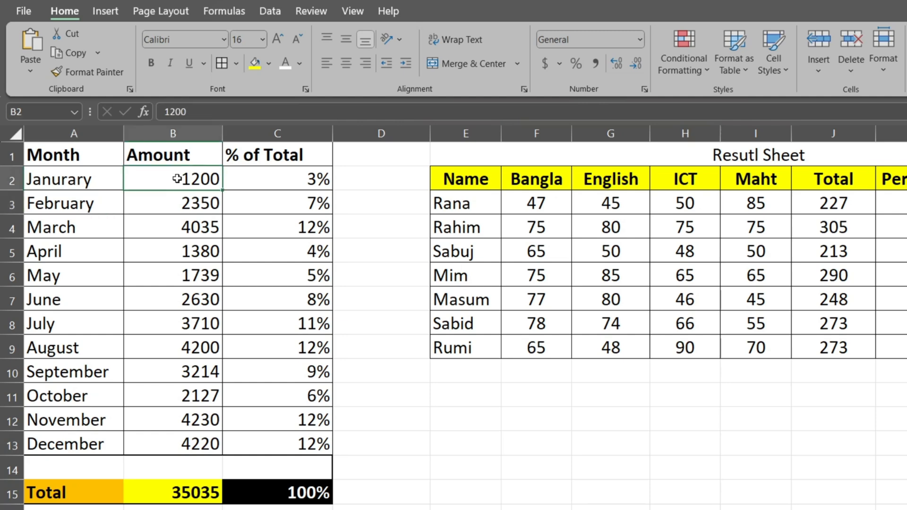
pyautogui.click(312, 176)
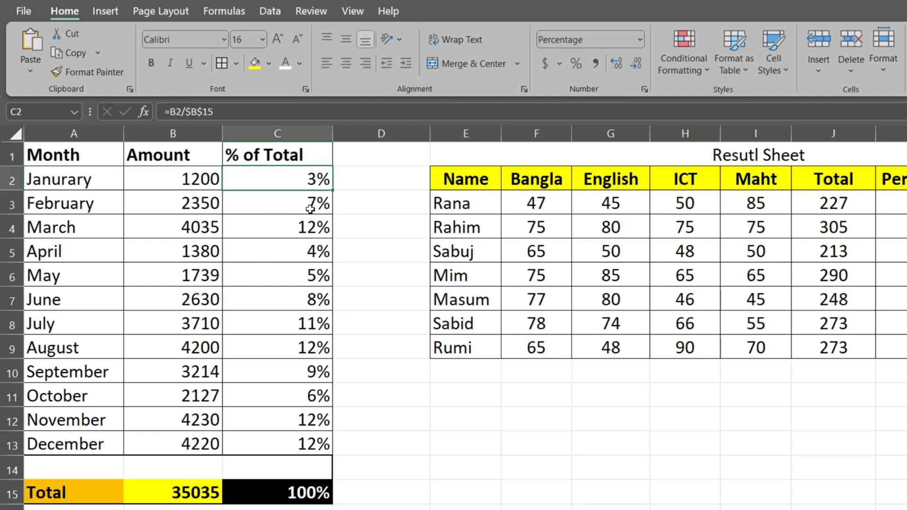
pyautogui.click(293, 494)
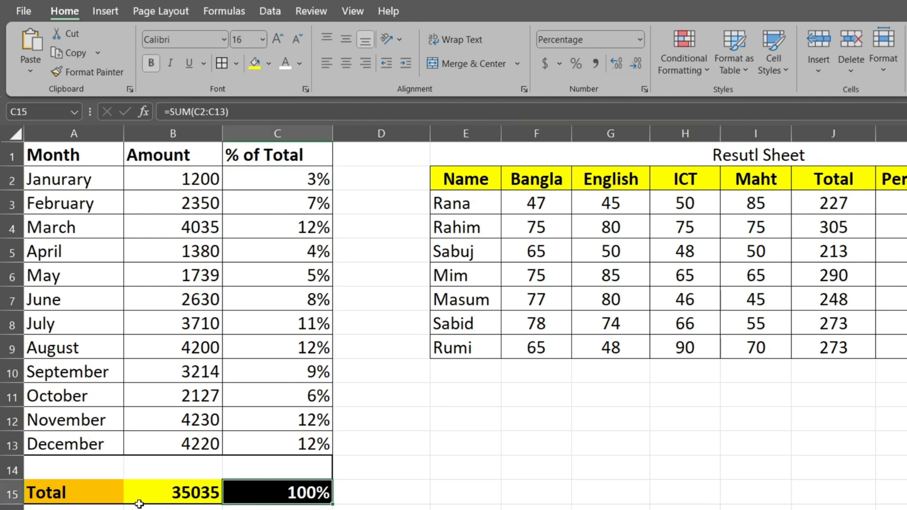
pyautogui.click(55, 272)
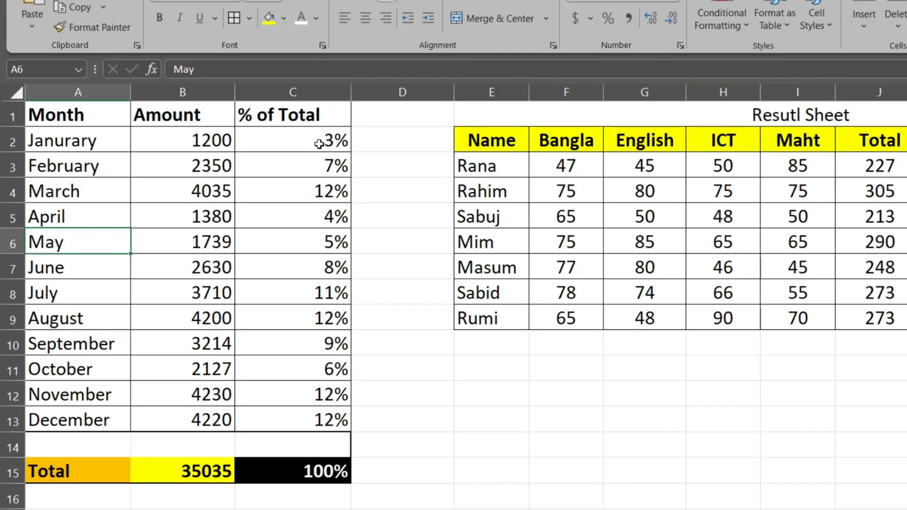
# Clear the % of Total formulas in C2:C13 and the totals in B15 and C15
pyautogui.moveTo(316, 180); pyautogui.dragTo(328, 436)
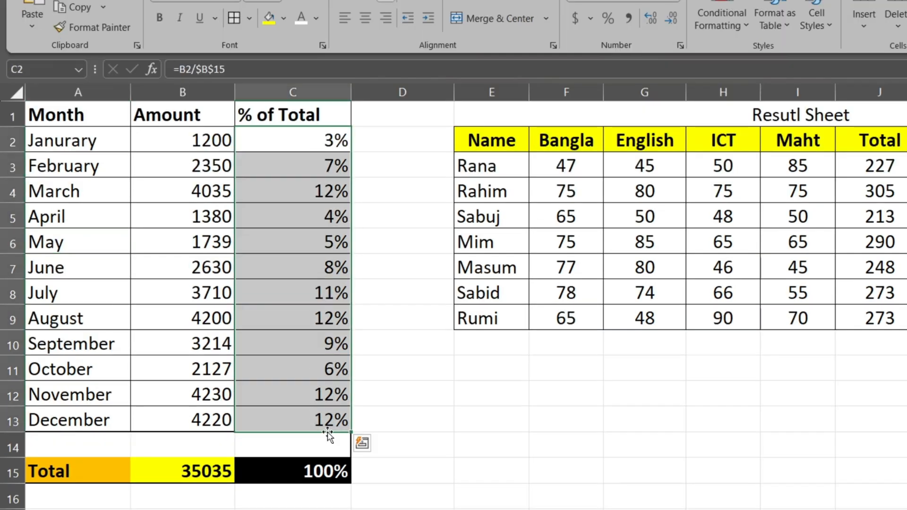
pyautogui.press('Delete')
pyautogui.click(303, 475)
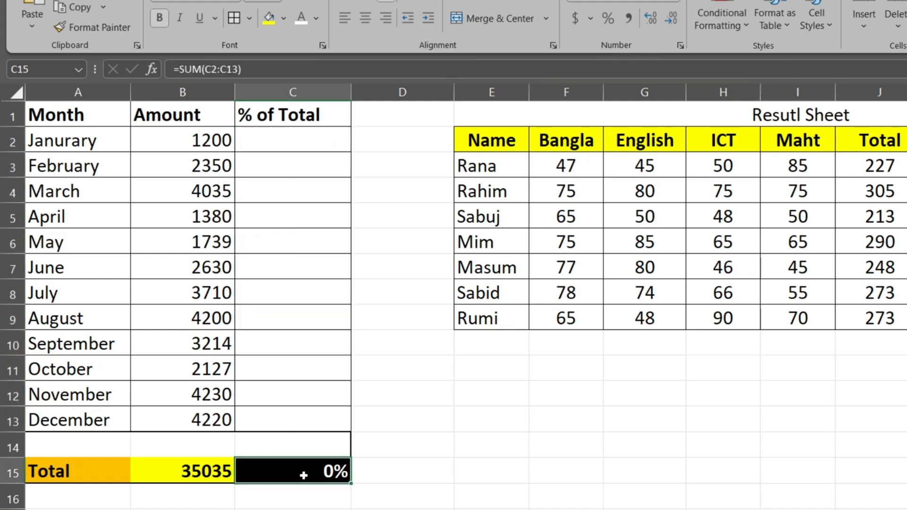
pyautogui.click(204, 476)
pyautogui.press('Delete')
# Clear the month names March through December from A4:A13
pyautogui.click(89, 394)
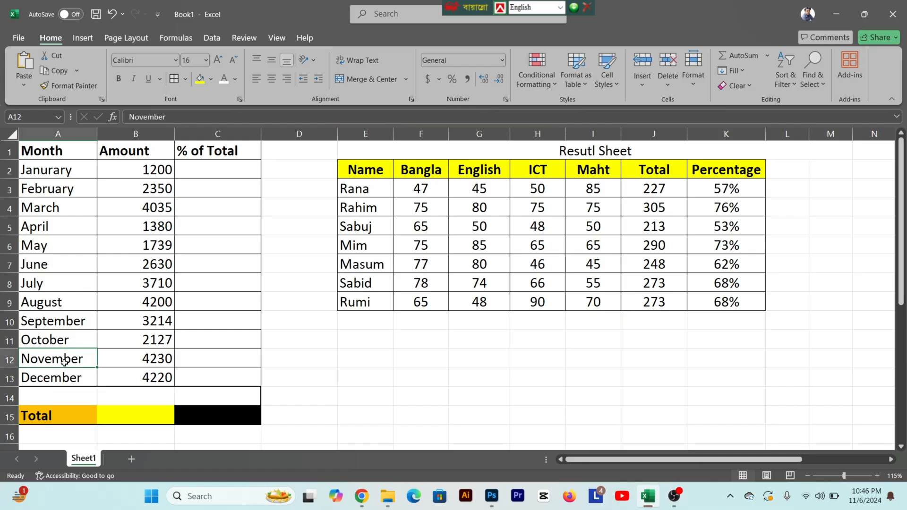
pyautogui.moveTo(39, 209); pyautogui.dragTo(58, 379)
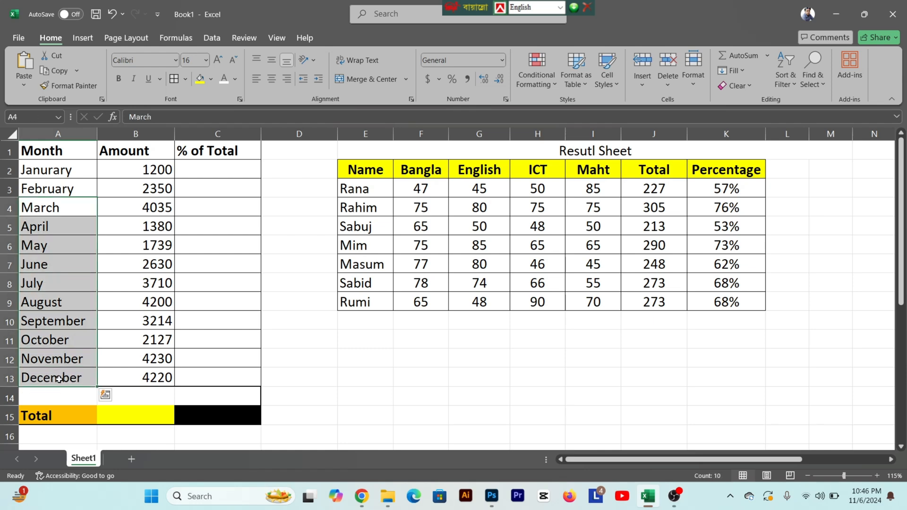
pyautogui.press('Delete')
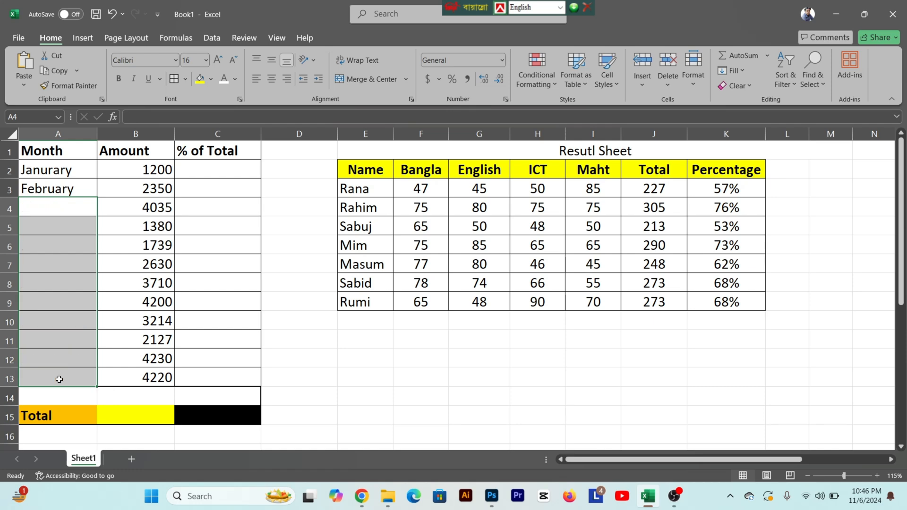
pyautogui.click(58, 364)
# Autofill the month series from February in A3 down to December in A13
pyautogui.click(63, 221)
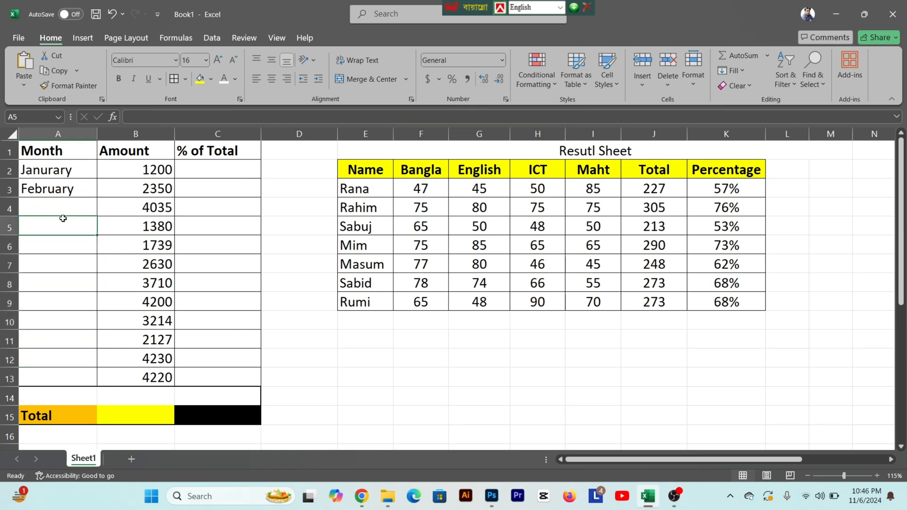
pyautogui.click(63, 185)
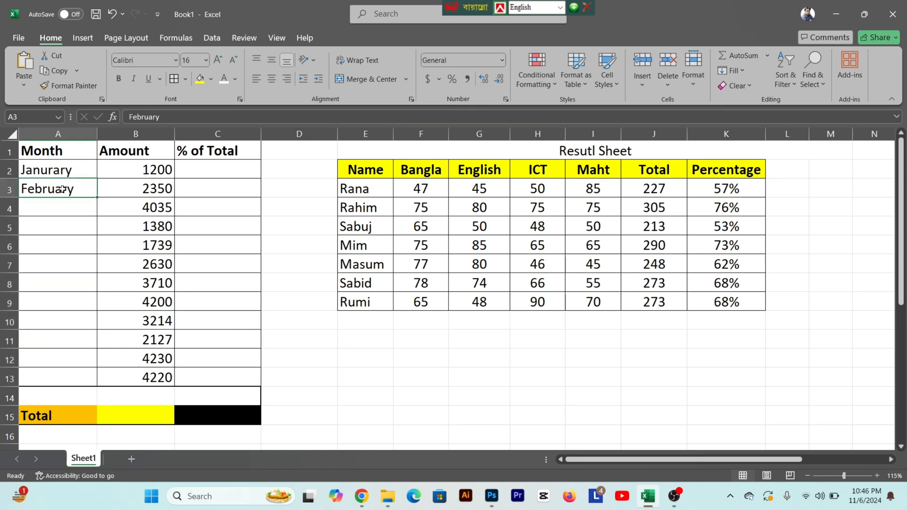
pyautogui.click(64, 175)
pyautogui.click(82, 191)
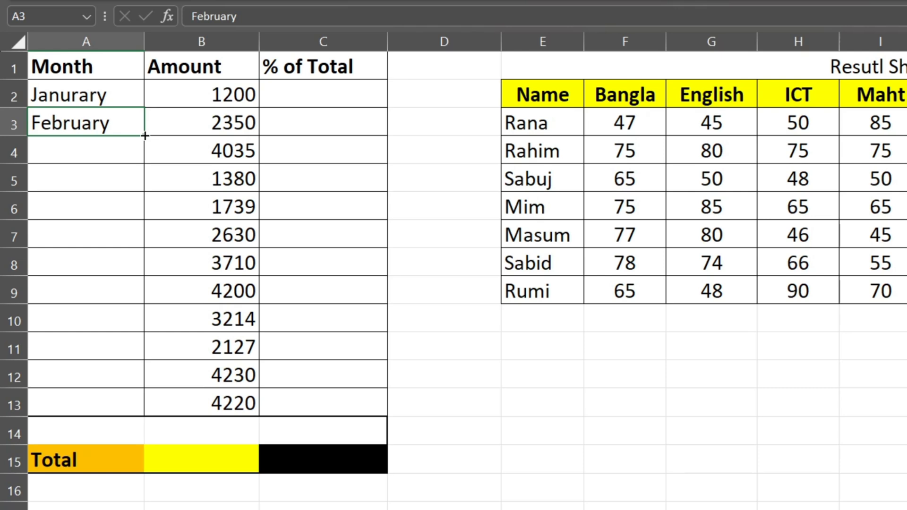
pyautogui.moveTo(145, 136); pyautogui.dragTo(136, 407)
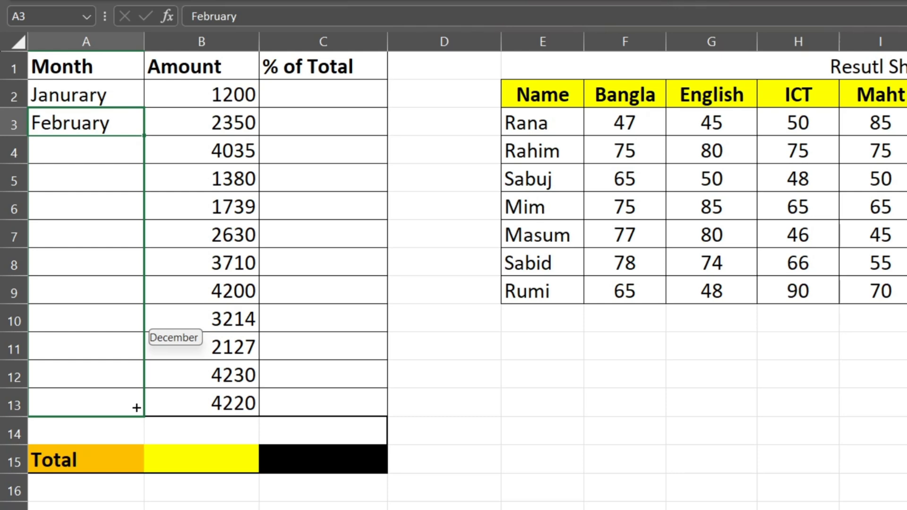
pyautogui.moveTo(137, 408); pyautogui.dragTo(136, 405)
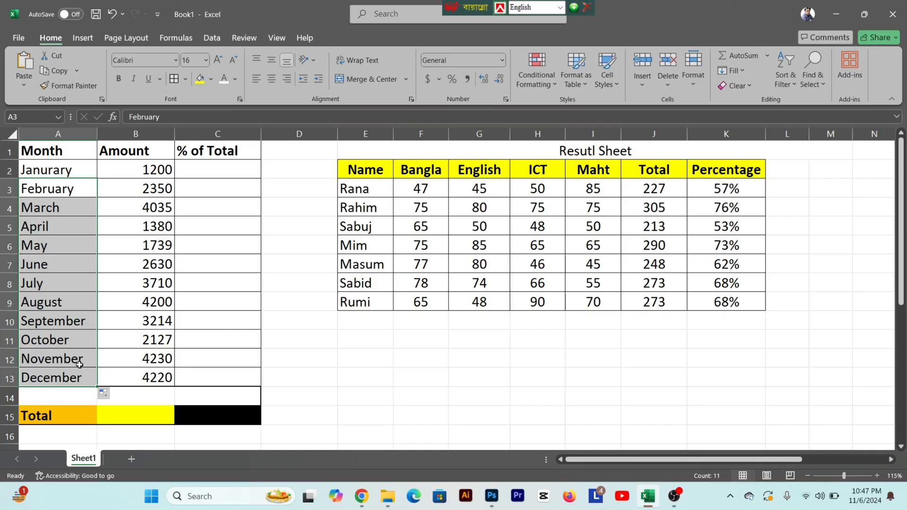
# Total the monthly amounts in B15 with the formula =SUM(B2:B13)
pyautogui.click(143, 264)
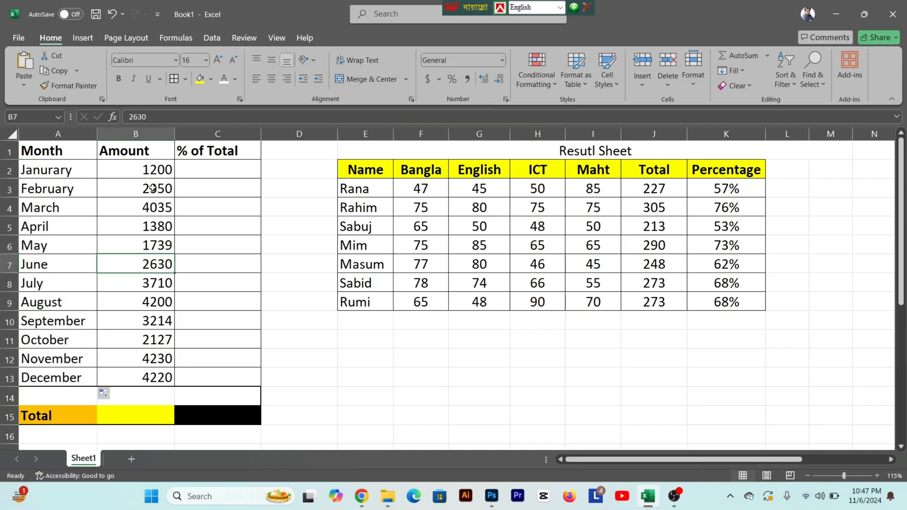
pyautogui.click(153, 168)
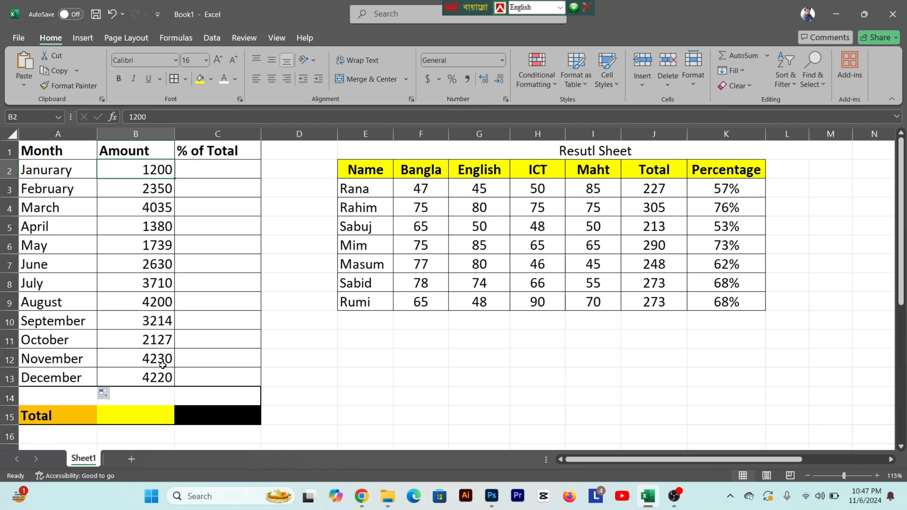
pyautogui.click(150, 418)
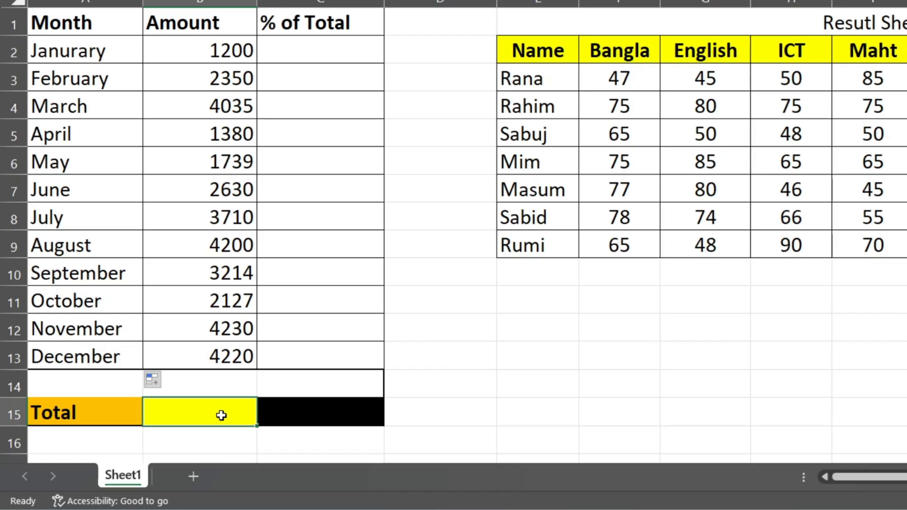
pyautogui.write('=')
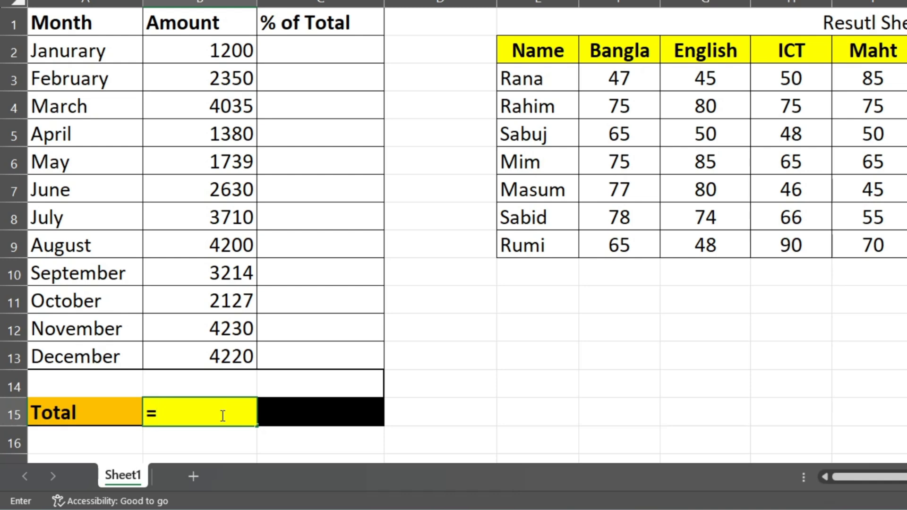
pyautogui.write('sum(')
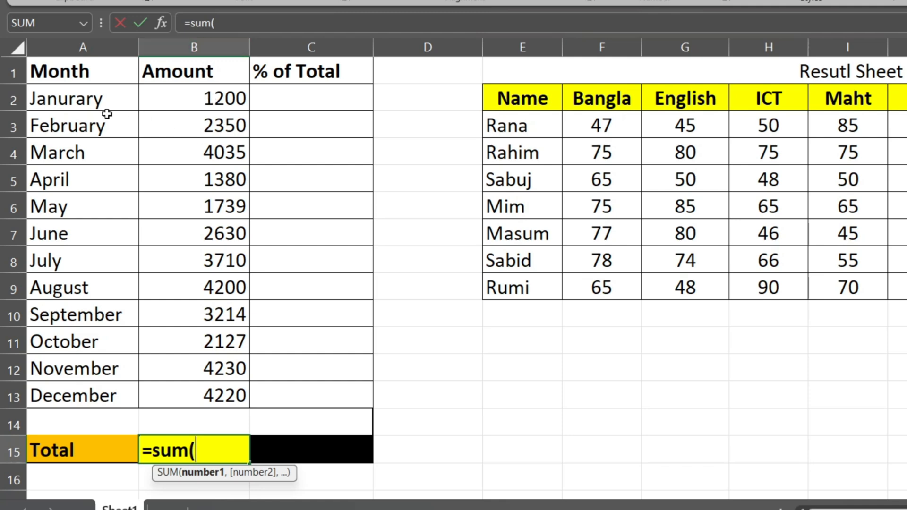
pyautogui.click(210, 100)
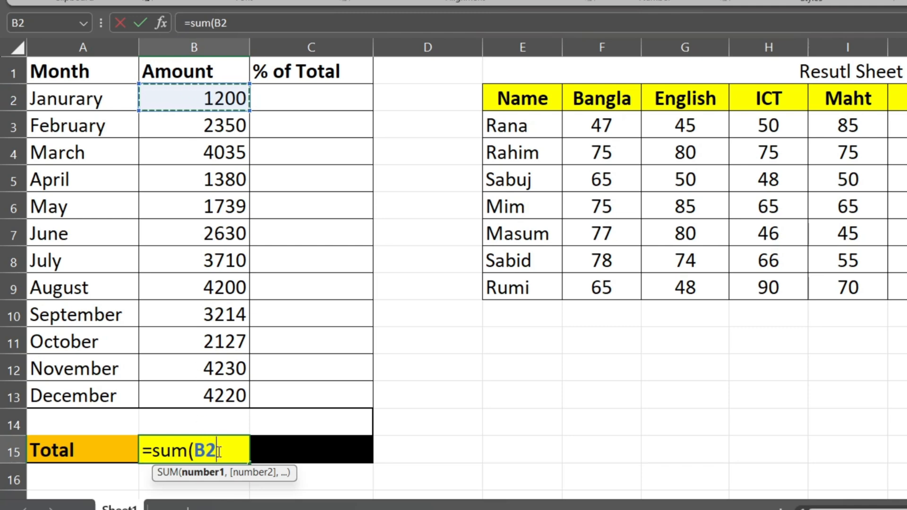
pyautogui.write(':')
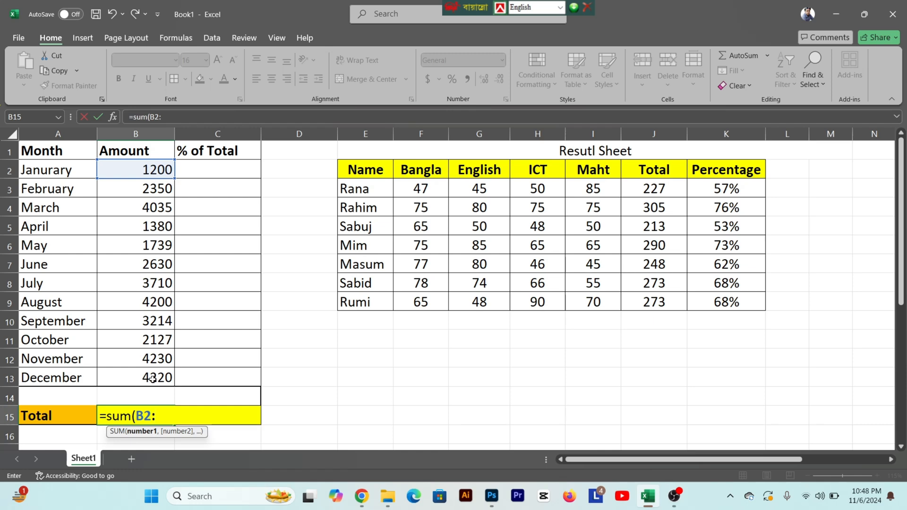
pyautogui.click(152, 379)
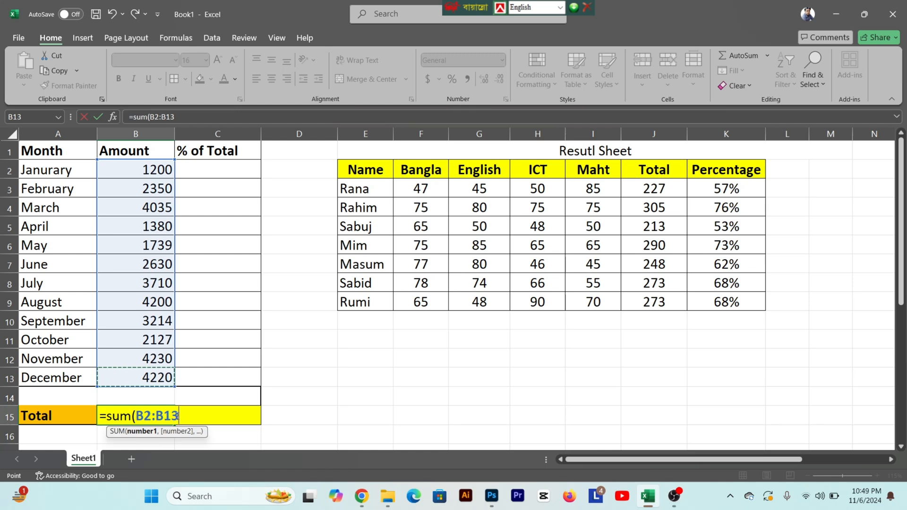
pyautogui.write(')')
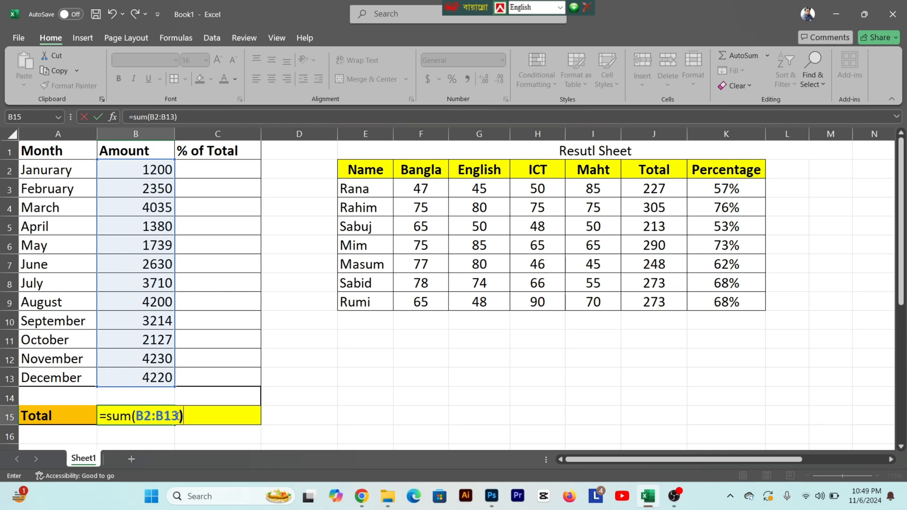
pyautogui.press('Return')
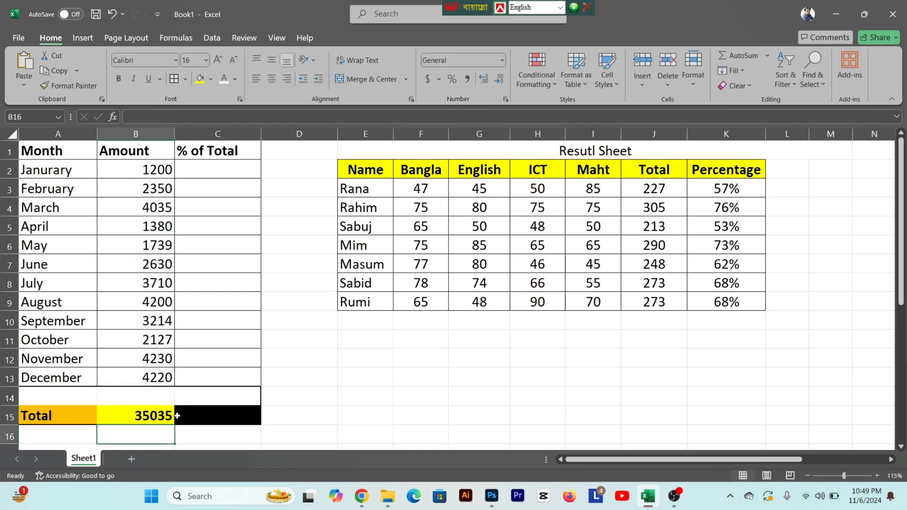
pyautogui.click(142, 416)
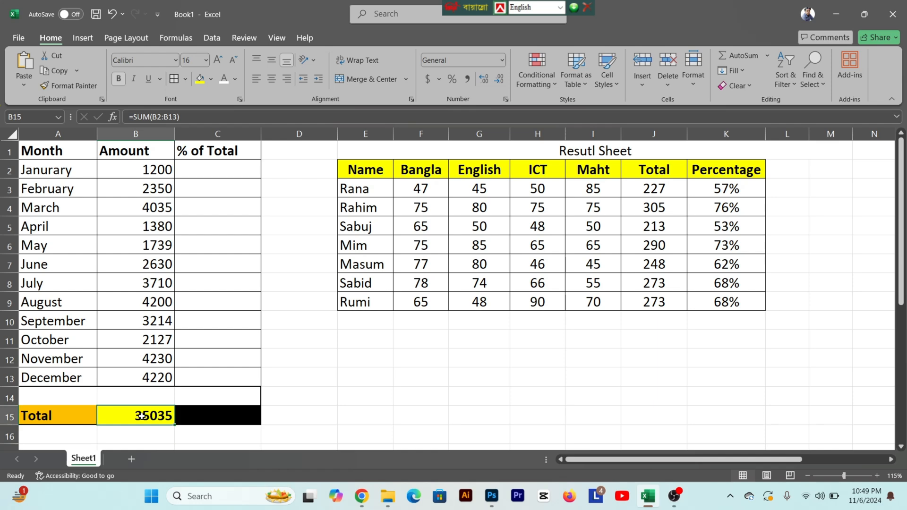
# Calculate January's share of the total in C2 with the formula =B2/$B$15
pyautogui.click(207, 169)
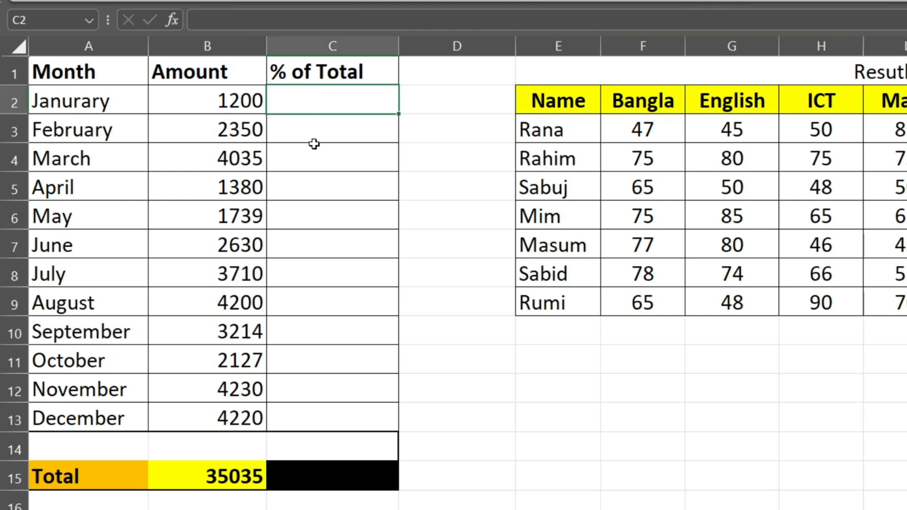
pyautogui.click(206, 202)
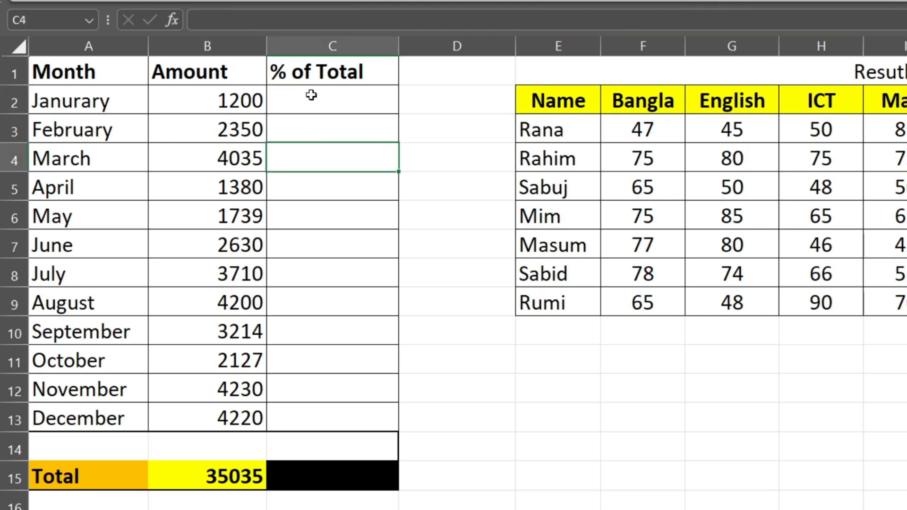
pyautogui.click(311, 95)
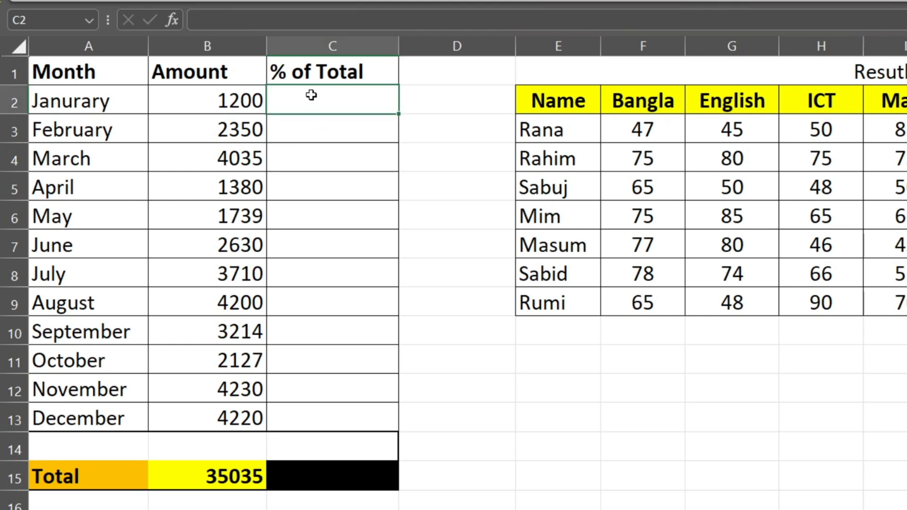
pyautogui.write('=')
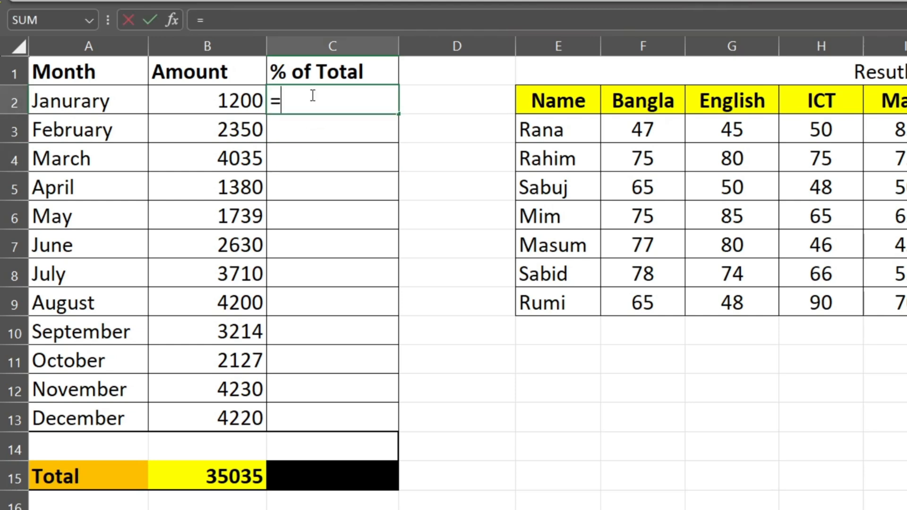
pyautogui.click(221, 101)
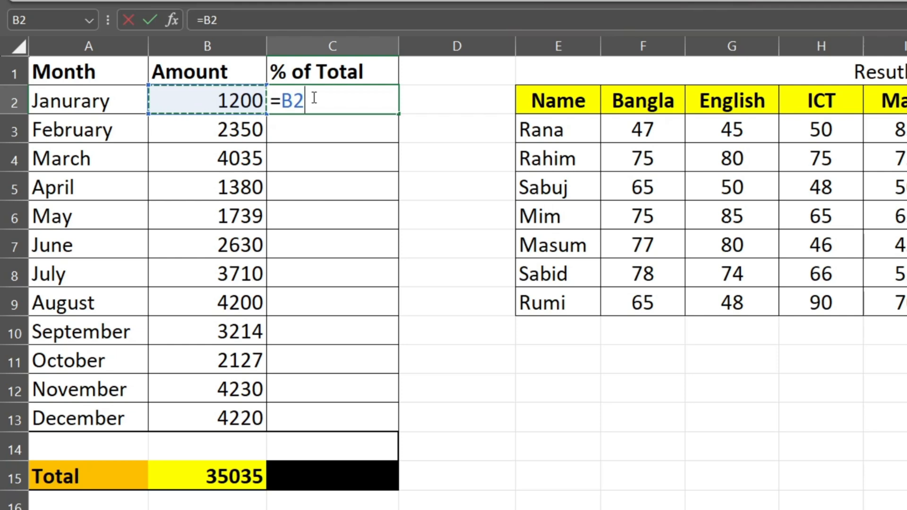
pyautogui.write('/')
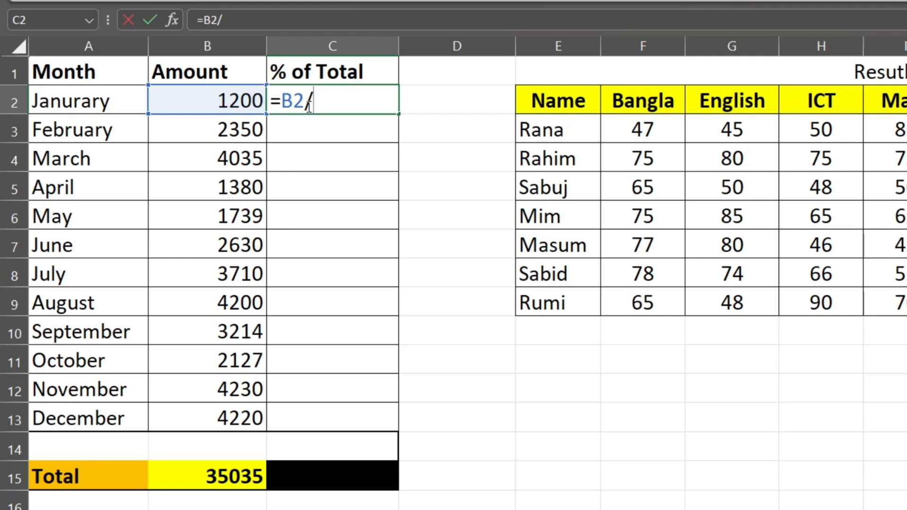
pyautogui.write('$')
pyautogui.write('B')
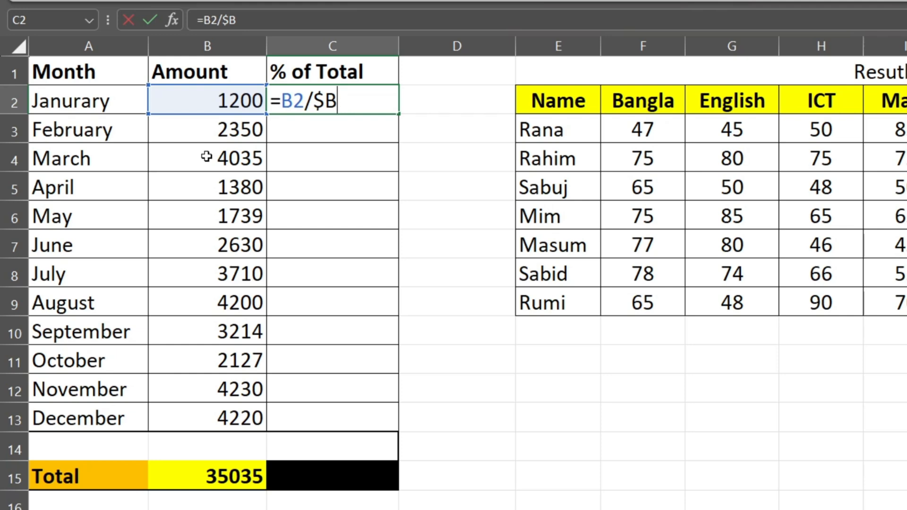
pyautogui.write('$')
pyautogui.write('15')
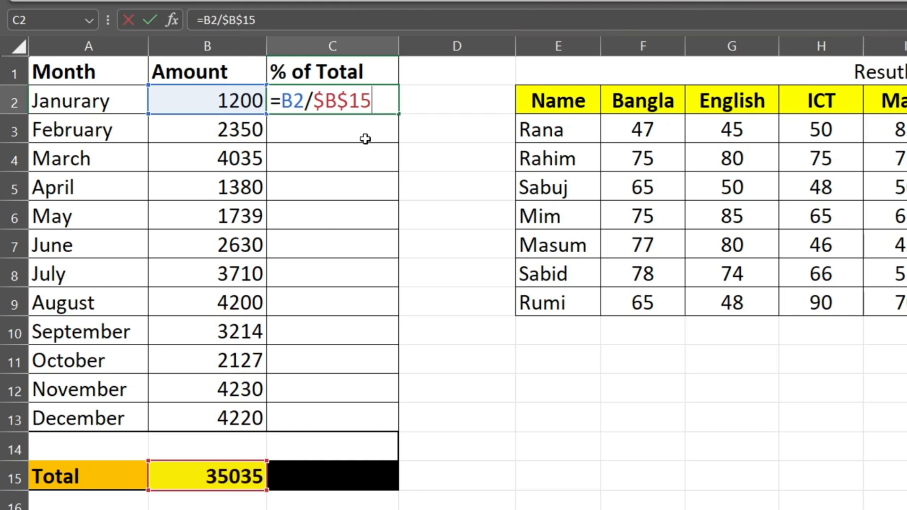
pyautogui.press('Return')
# Fill the percentage formula from C2 down to December in C13
pyautogui.click(378, 99)
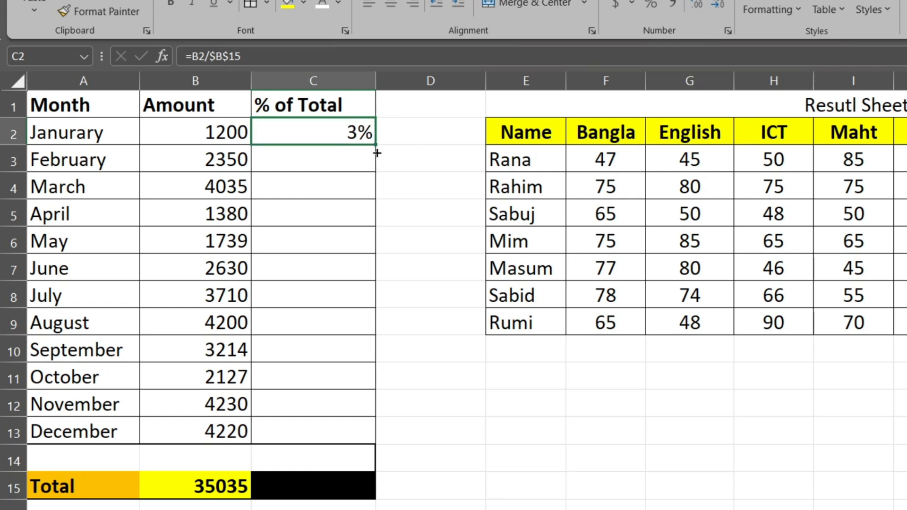
pyautogui.moveTo(377, 148); pyautogui.dragTo(377, 365)
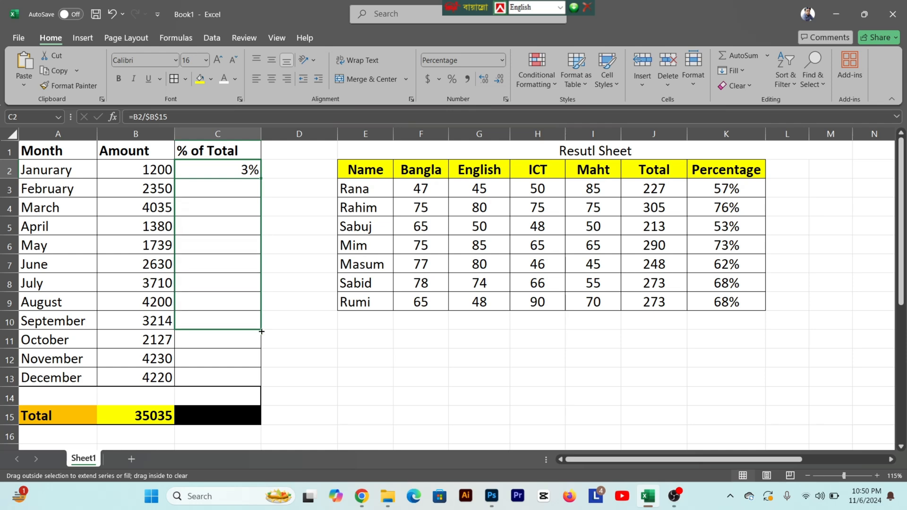
pyautogui.moveTo(261, 331); pyautogui.dragTo(263, 387)
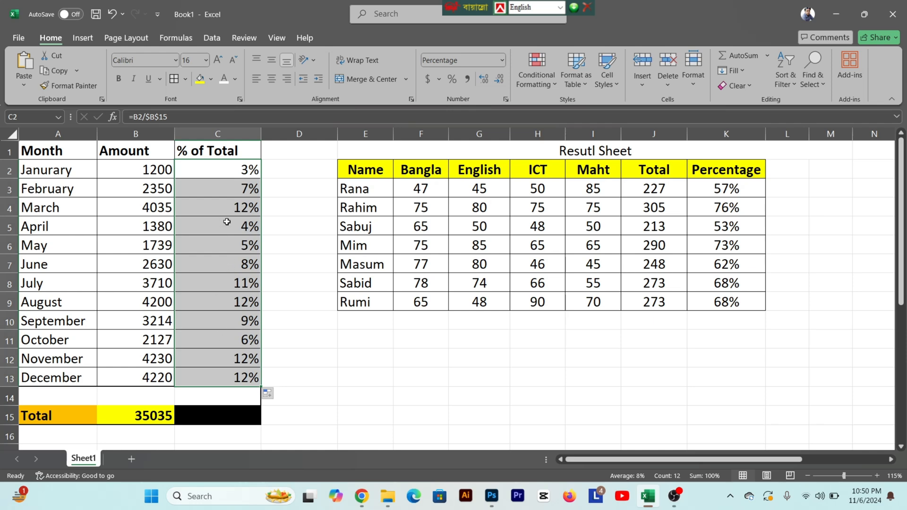
# Total the monthly percentages in C15 with the formula =SUM(C2:C13)
pyautogui.click(231, 420)
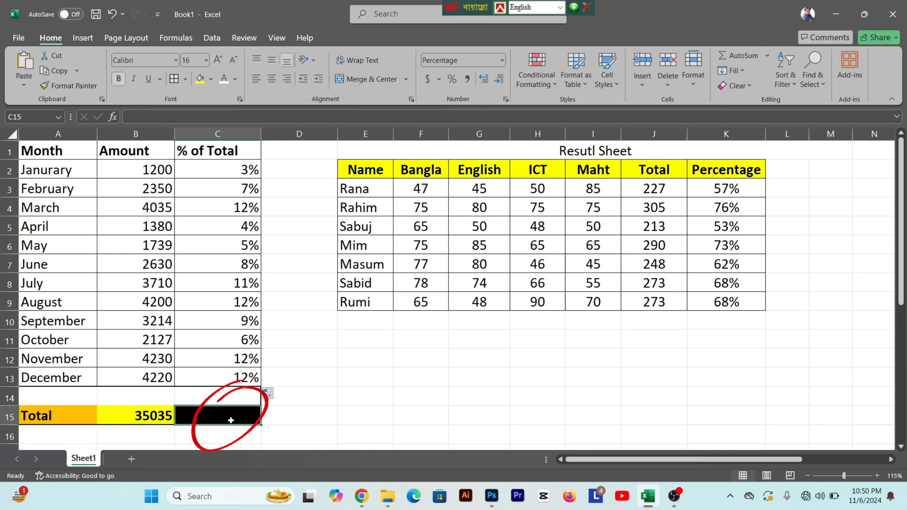
pyautogui.write('=')
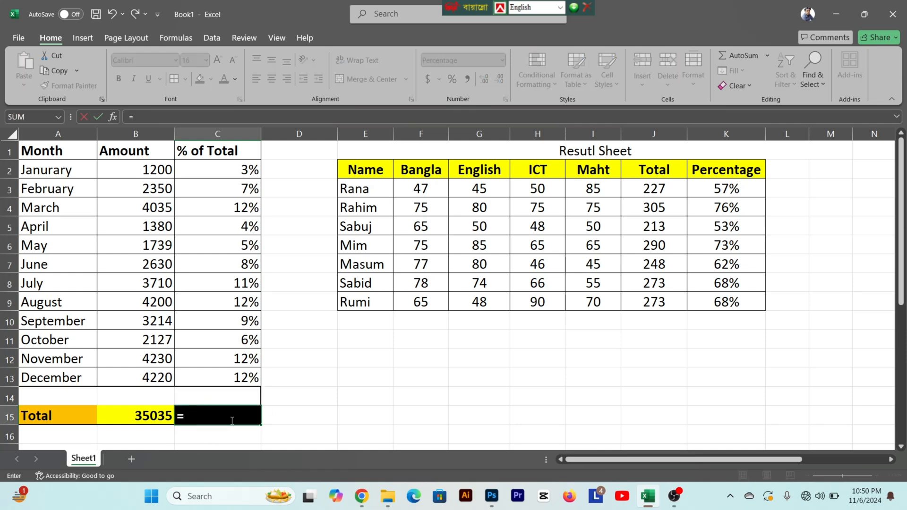
pyautogui.write('sum')
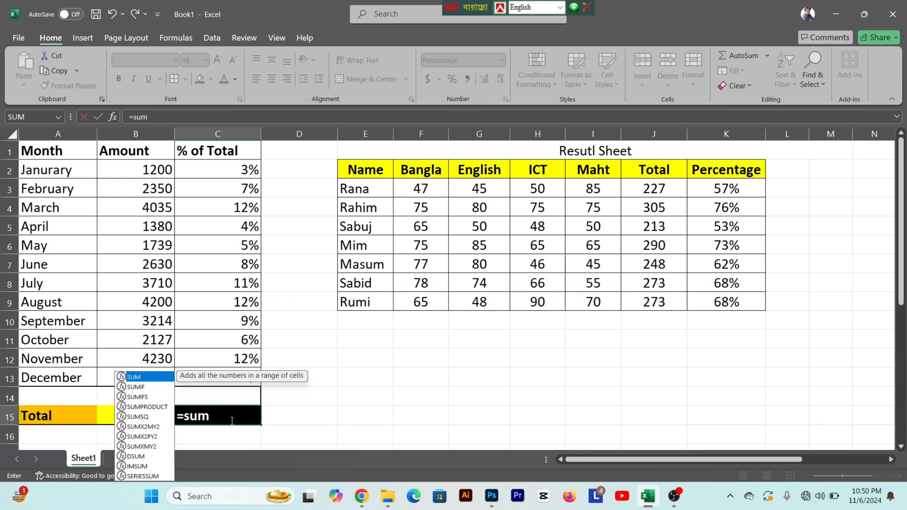
pyautogui.write('(')
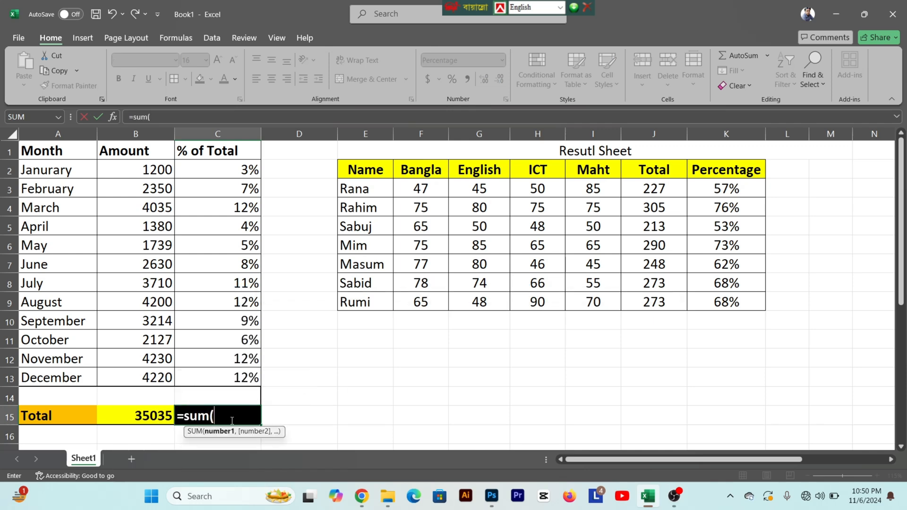
pyautogui.click(244, 171)
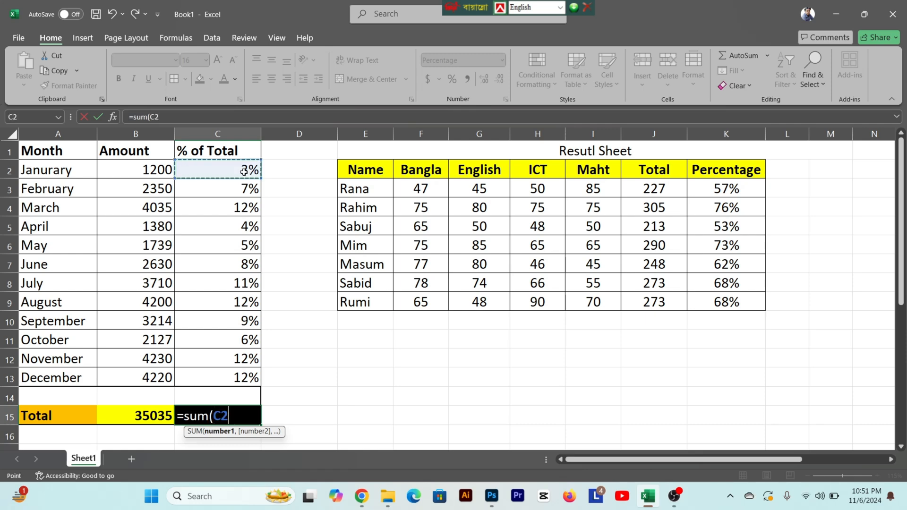
pyautogui.press('F8')
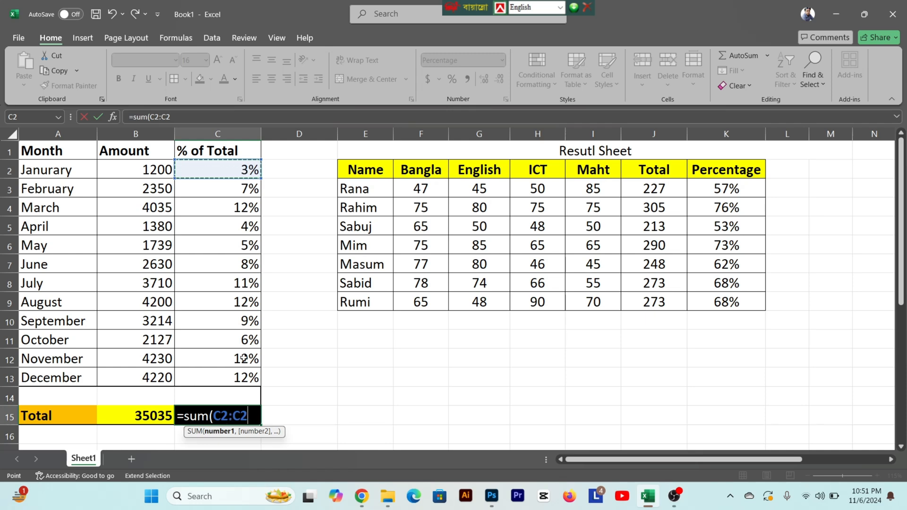
pyautogui.press('BackSpace')
pyautogui.press('BackSpace')
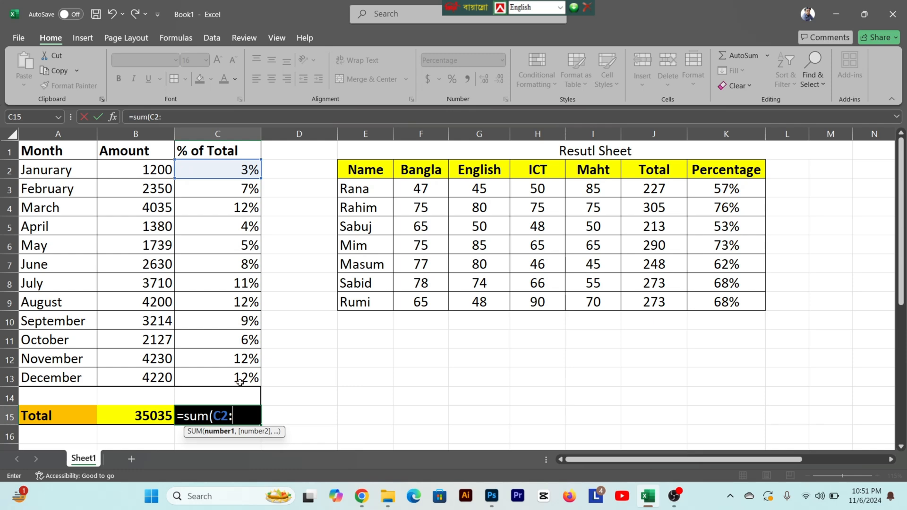
pyautogui.click(240, 382)
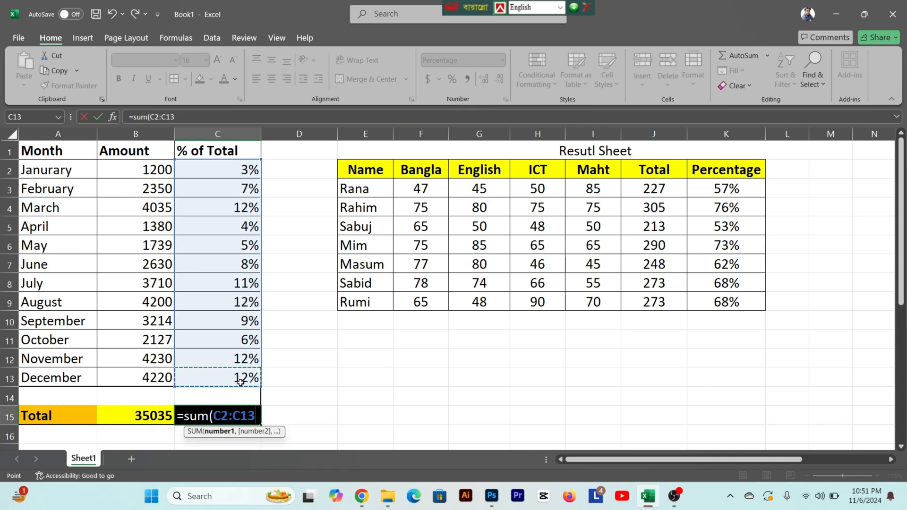
pyautogui.write(')')
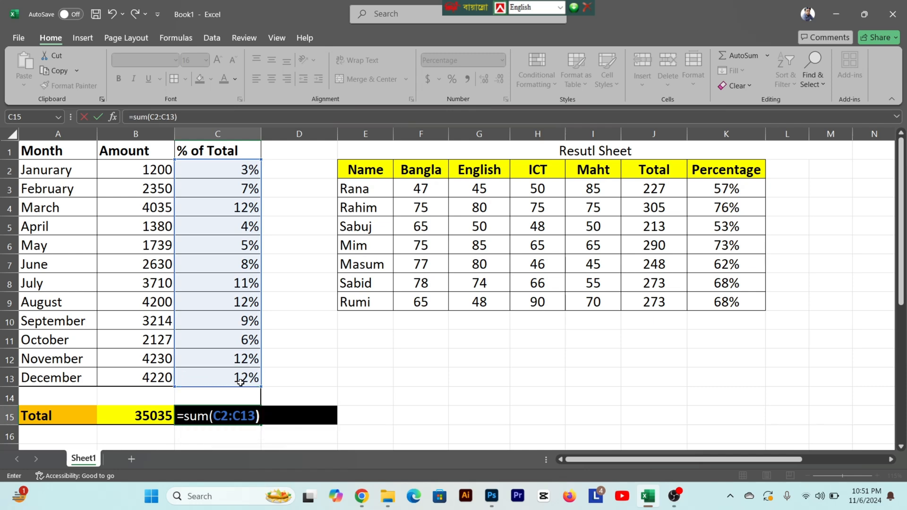
pyautogui.press('Return')
pyautogui.click(234, 418)
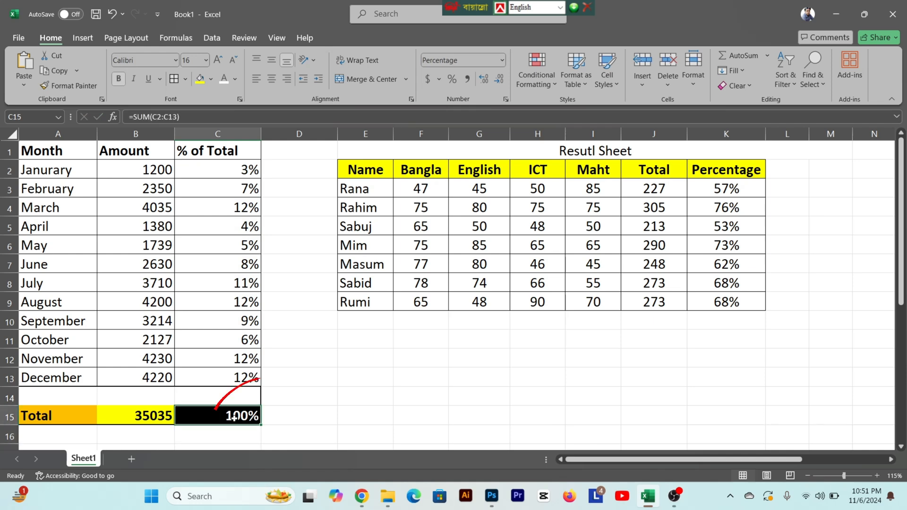
# Change July's amount in B8 to 200 and check its percentage in C8
pyautogui.click(143, 249)
pyautogui.click(148, 284)
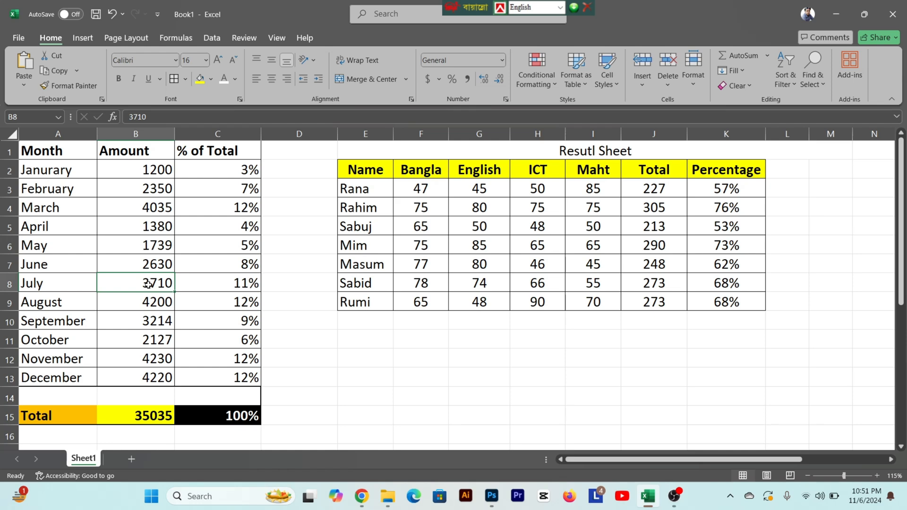
pyautogui.write('200')
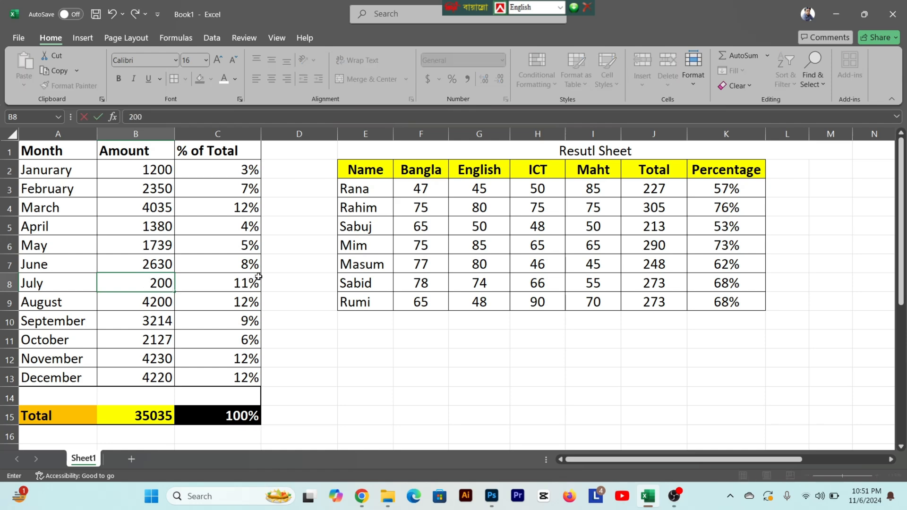
pyautogui.click(241, 306)
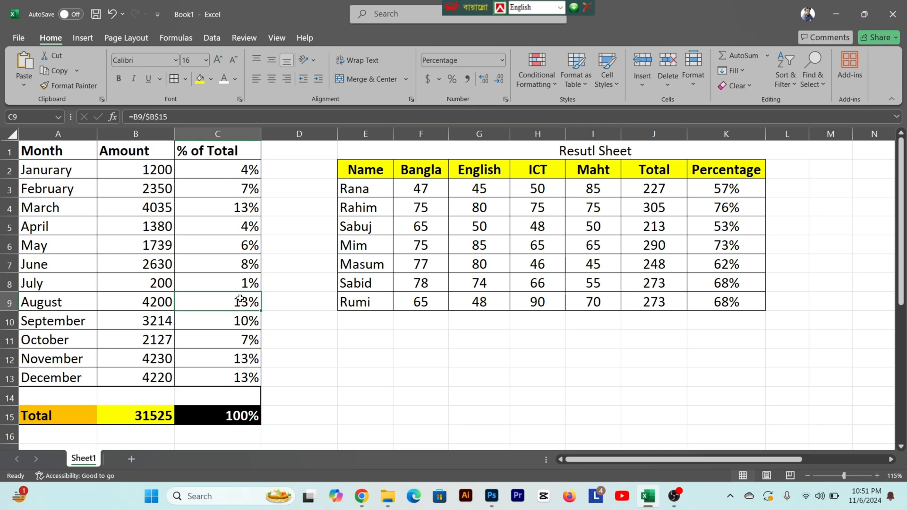
pyautogui.click(244, 285)
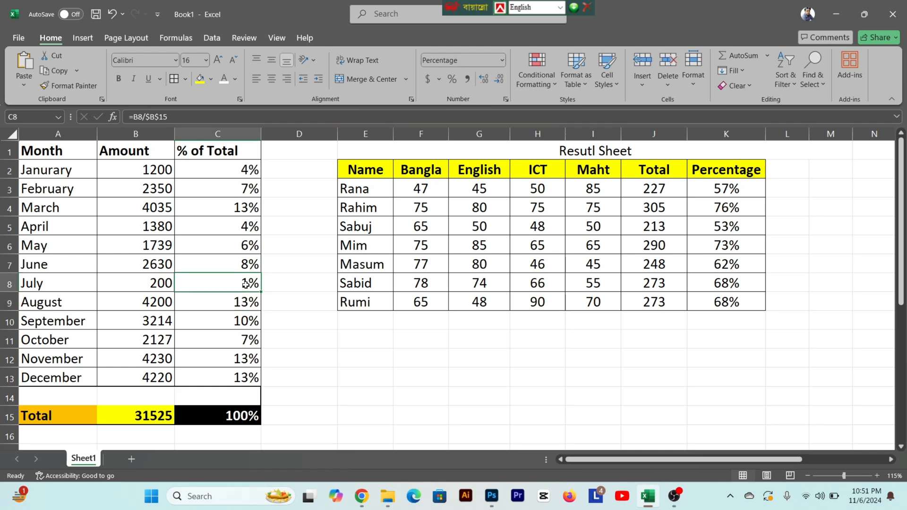
# Change August's amount in B9 to 7000 and check the recalculated percentages in column C
pyautogui.click(147, 303)
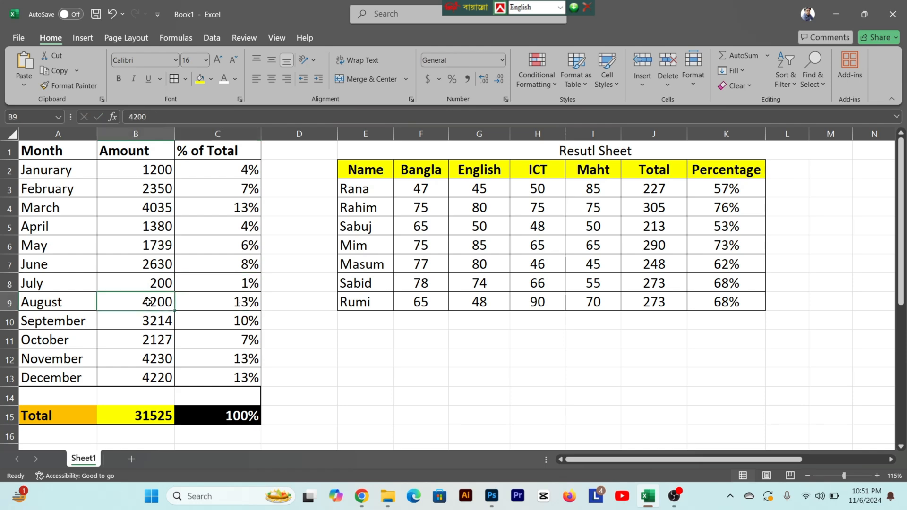
pyautogui.write('70005')
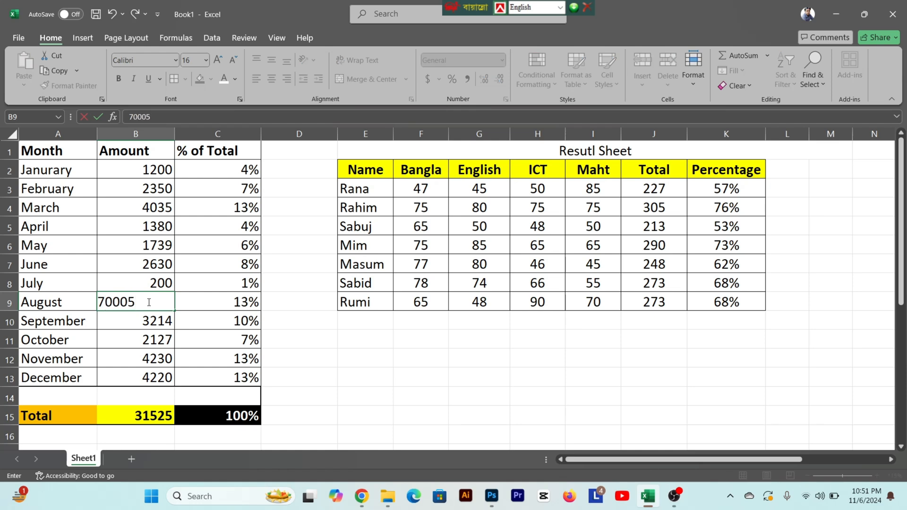
pyautogui.press('BackSpace')
pyautogui.click(254, 307)
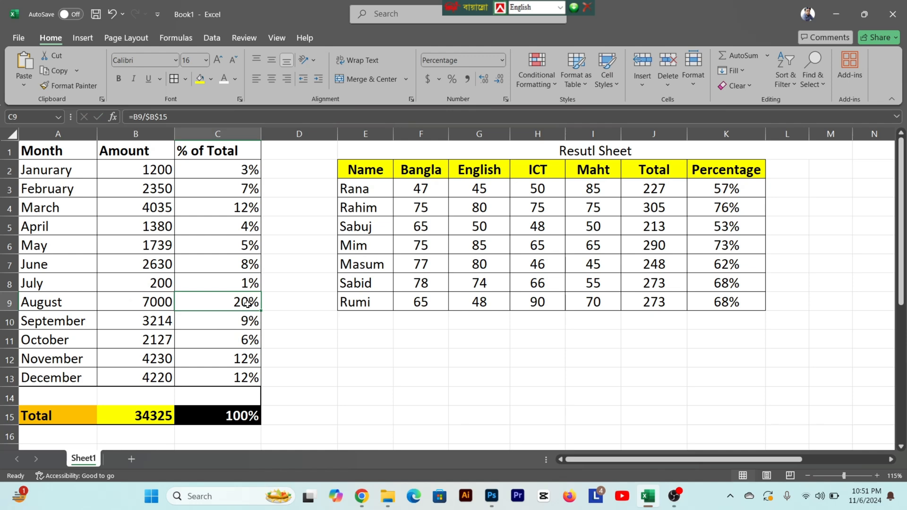
pyautogui.click(232, 211)
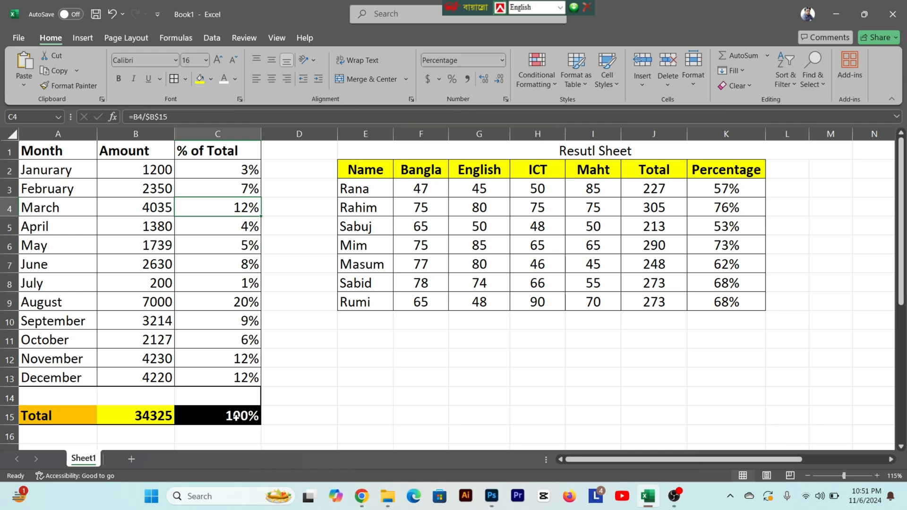
pyautogui.click(150, 251)
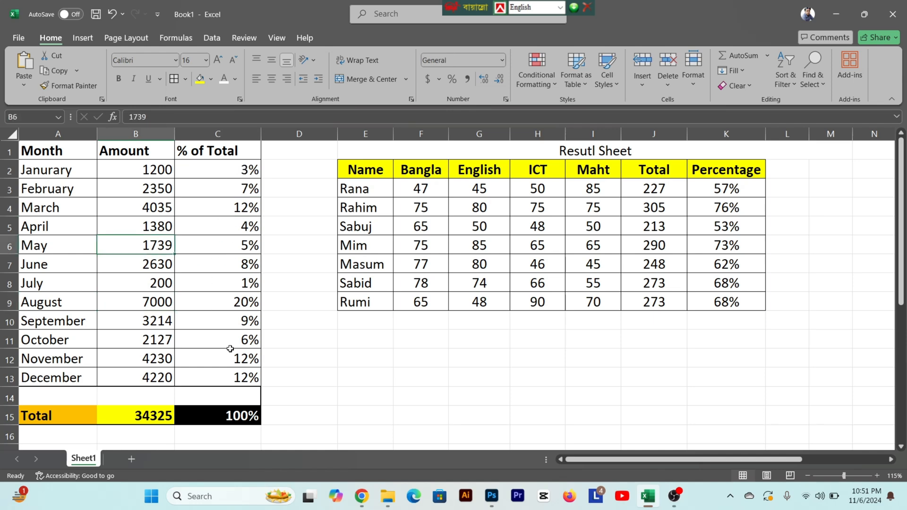
pyautogui.click(237, 292)
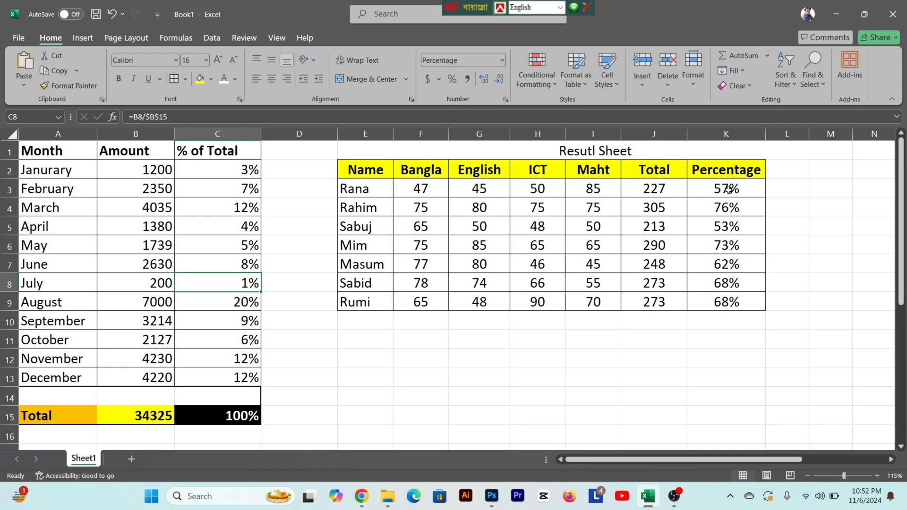
# Clear the result sheet's existing percentages in K3:K9 and totals in J3:J9
pyautogui.click(599, 153)
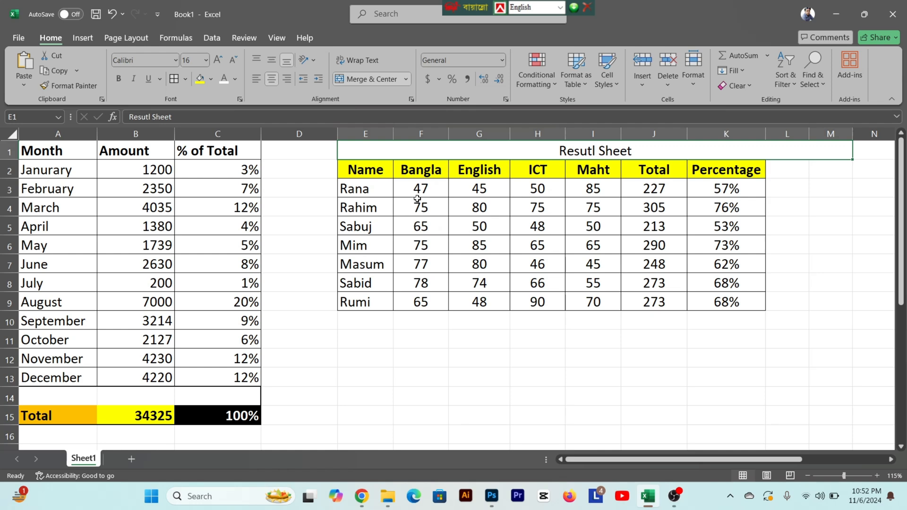
pyautogui.click(520, 193)
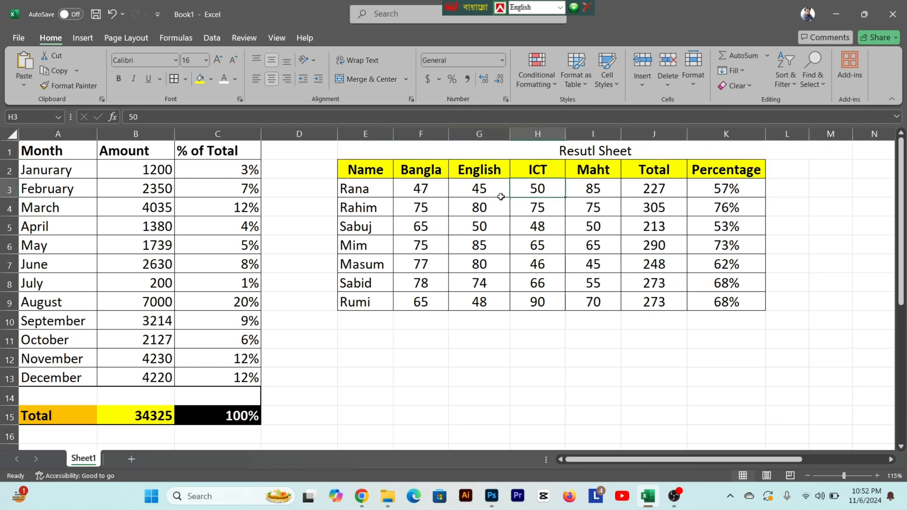
pyautogui.click(585, 193)
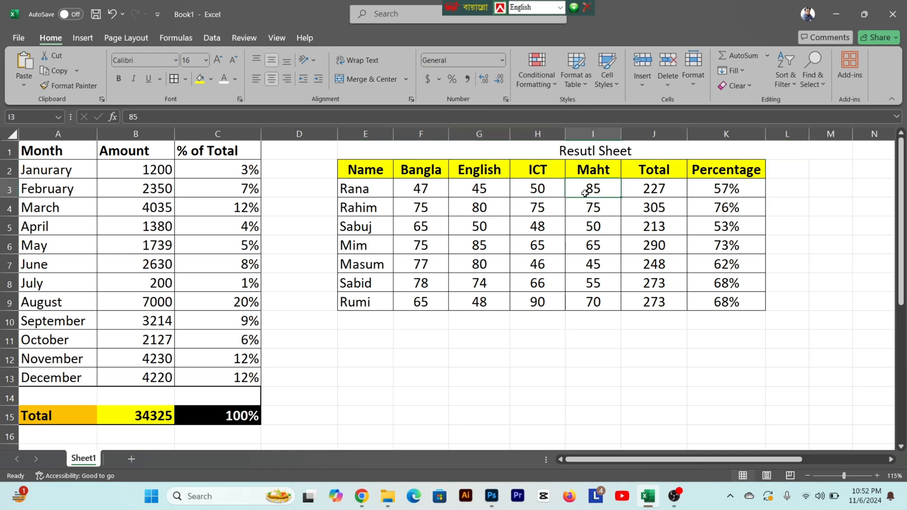
pyautogui.click(657, 187)
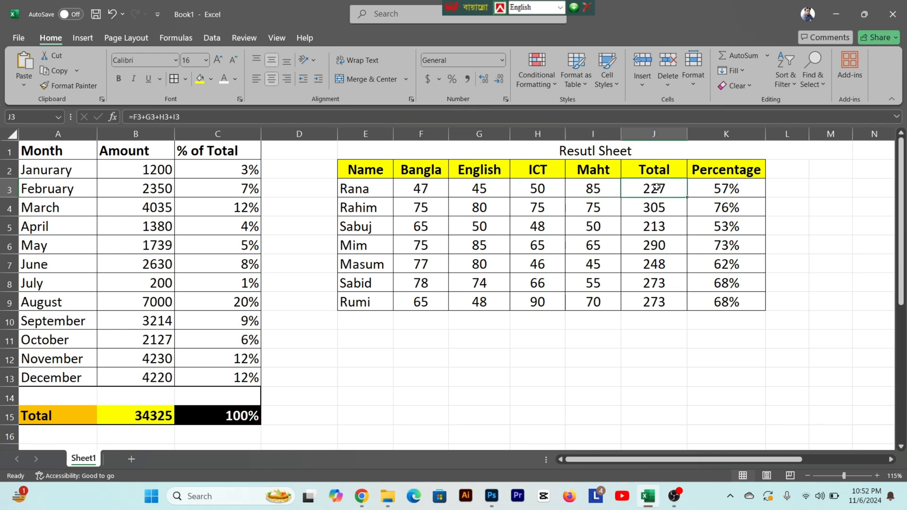
pyautogui.click(726, 190)
pyautogui.moveTo(727, 189); pyautogui.dragTo(733, 304)
pyautogui.press('Delete')
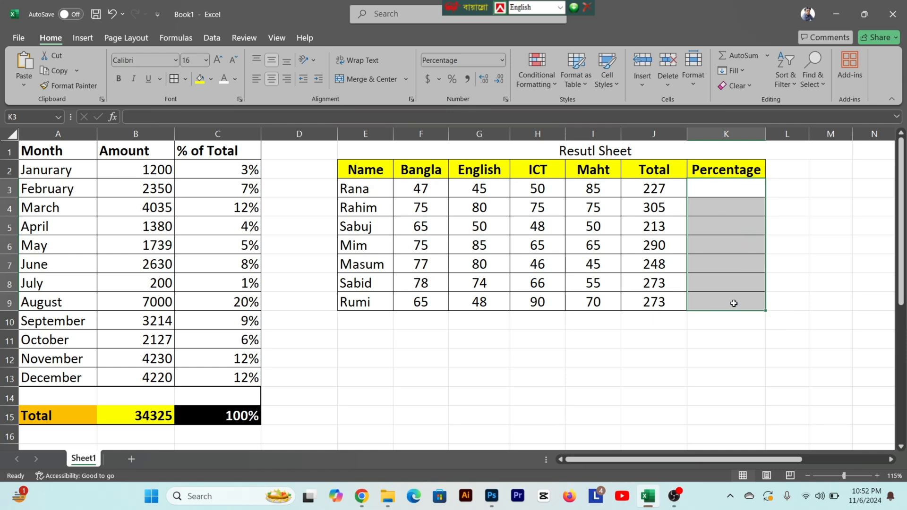
pyautogui.moveTo(667, 190); pyautogui.dragTo(670, 304)
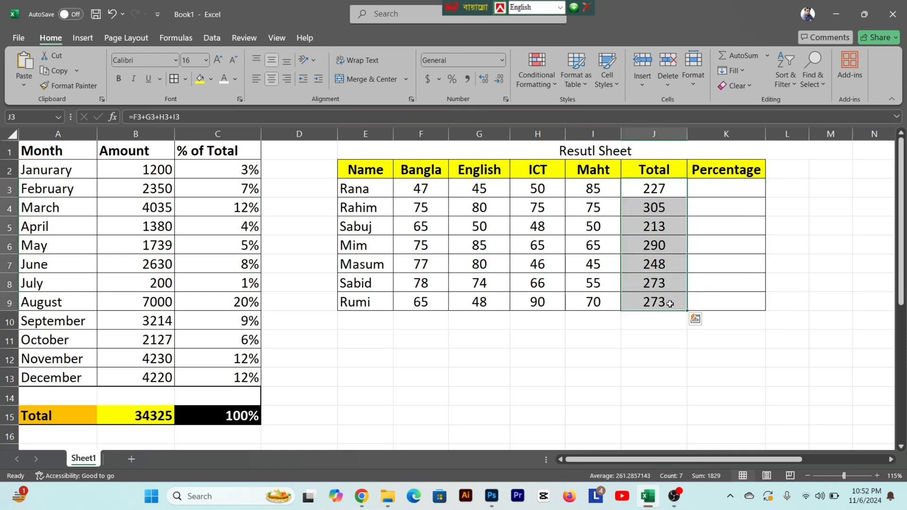
pyautogui.press('Delete')
pyautogui.click(617, 260)
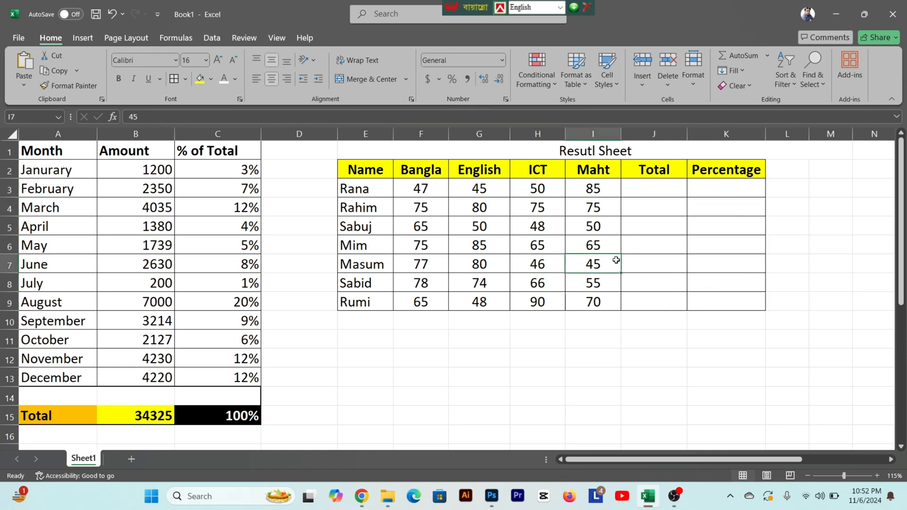
# Try totalling the first student's four subject marks in J3 with =SUM(F3:I3), and clear the cell again
pyautogui.click(652, 186)
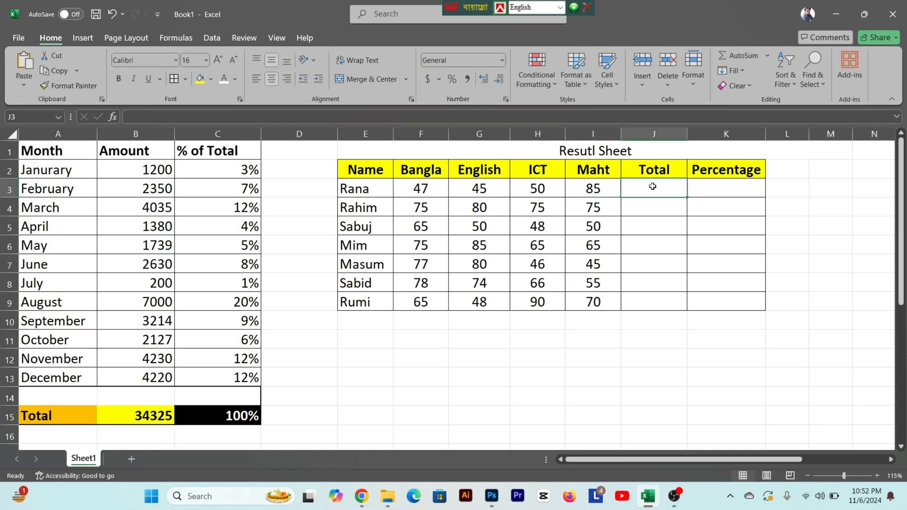
pyautogui.write('=s')
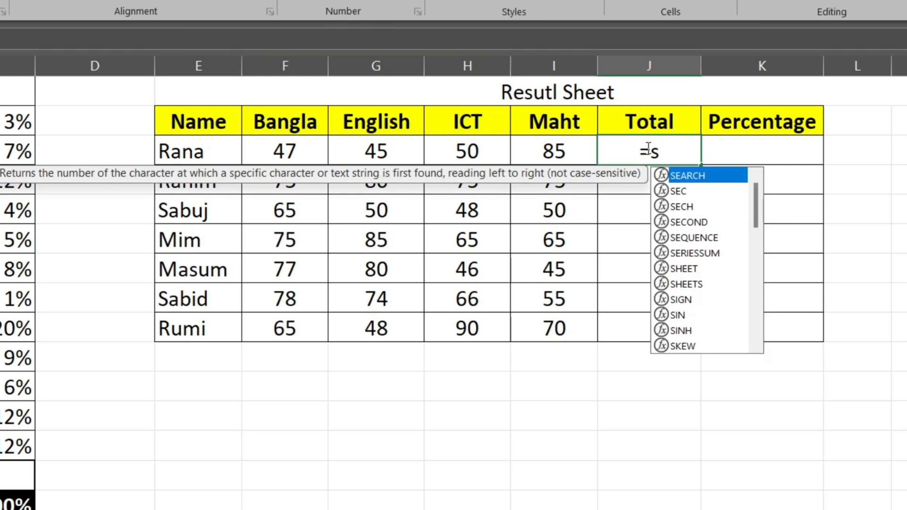
pyautogui.write('um')
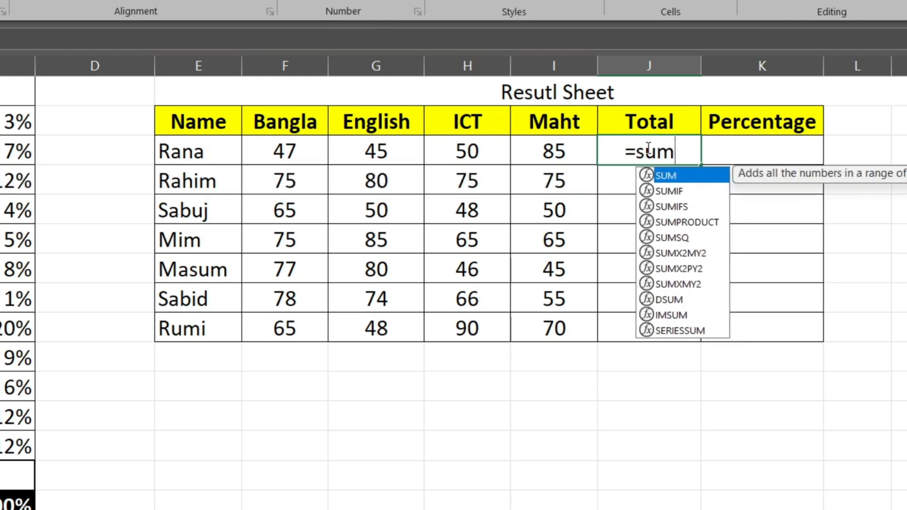
pyautogui.write('(')
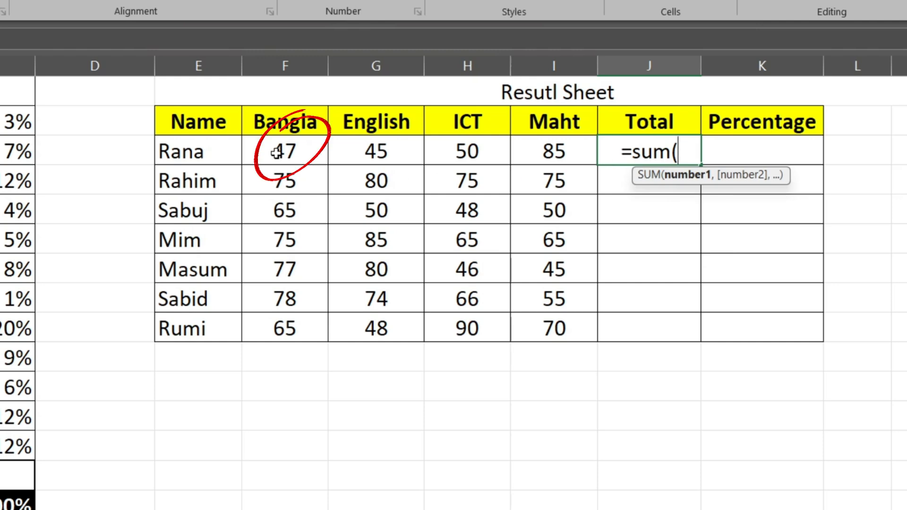
pyautogui.click(277, 152)
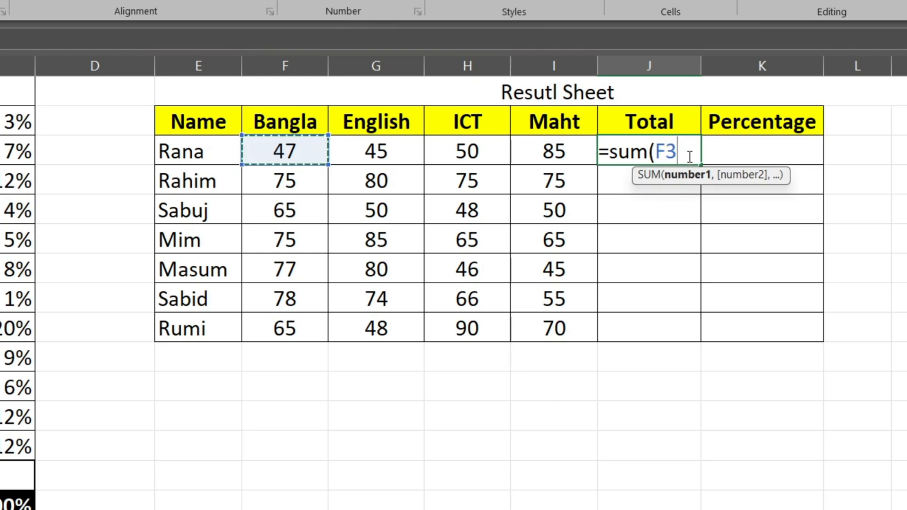
pyautogui.write(':F3')
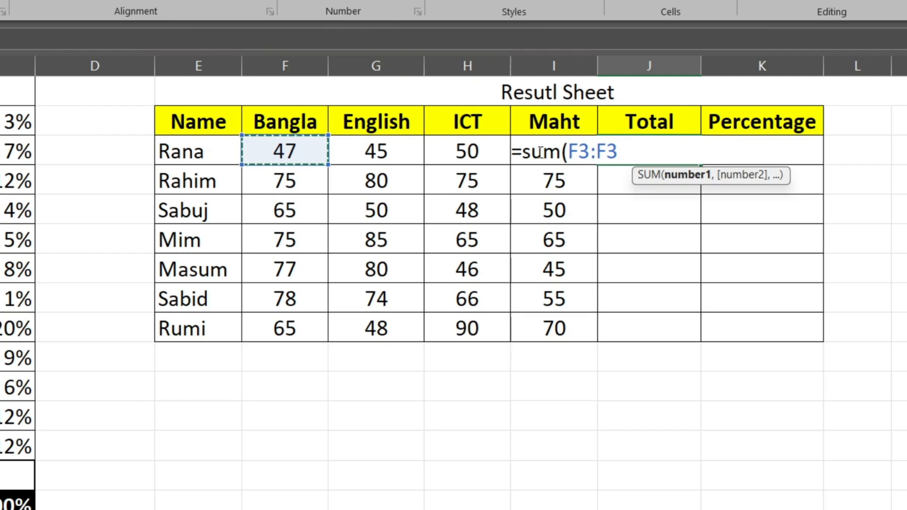
pyautogui.press('BackSpace')
pyautogui.press('BackSpace')
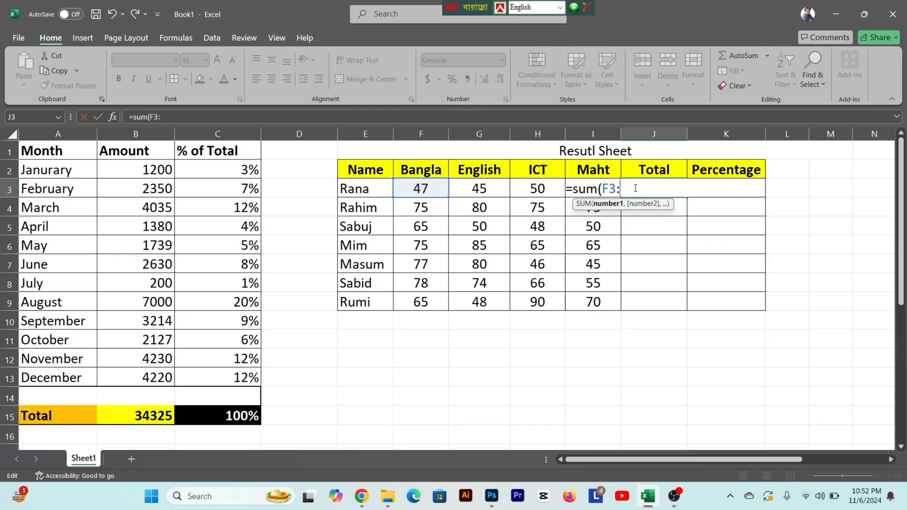
pyautogui.write('i')
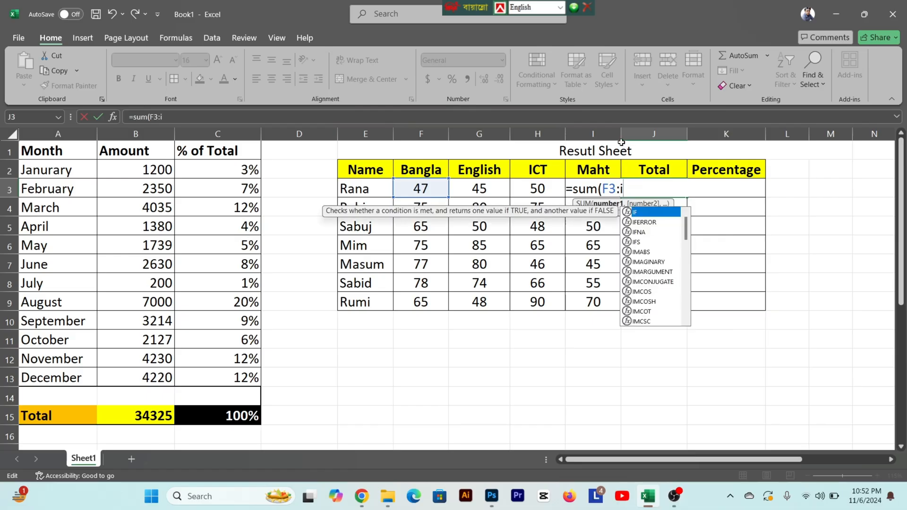
pyautogui.write('3')
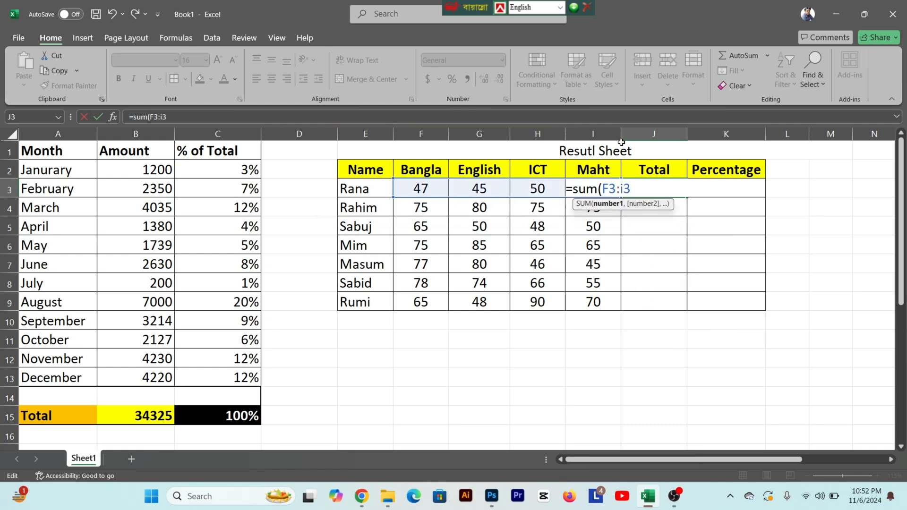
pyautogui.write(')')
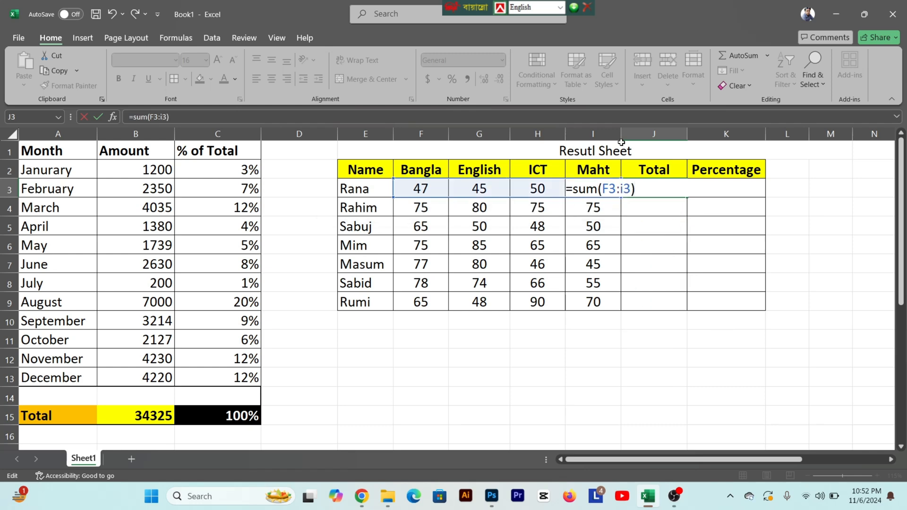
pyautogui.press('Return')
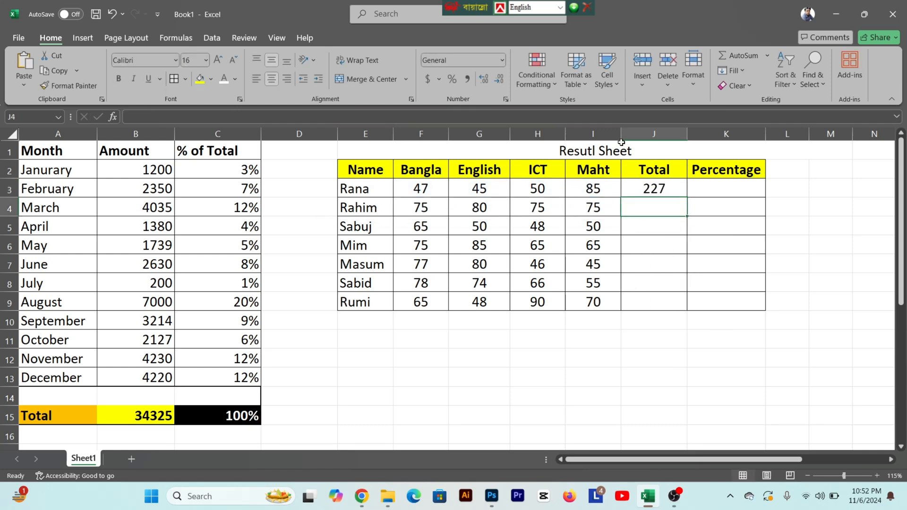
pyautogui.click(670, 189)
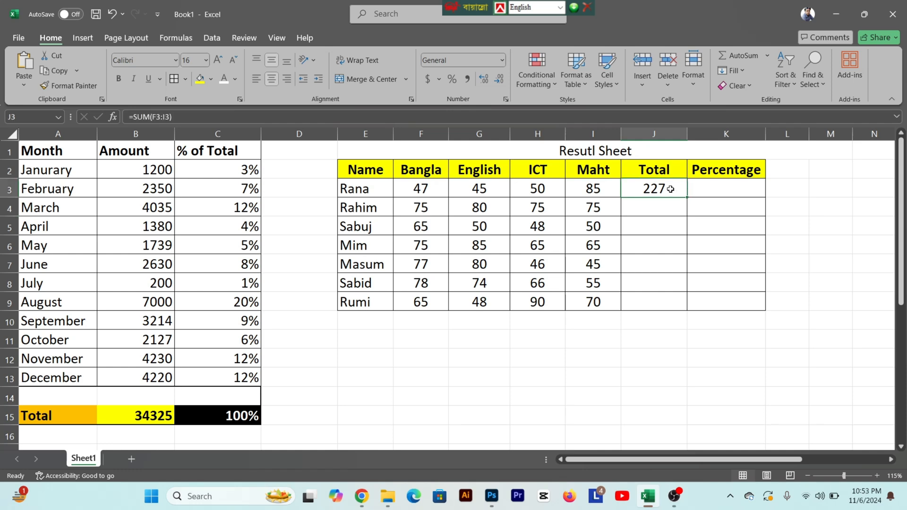
pyautogui.press('Delete')
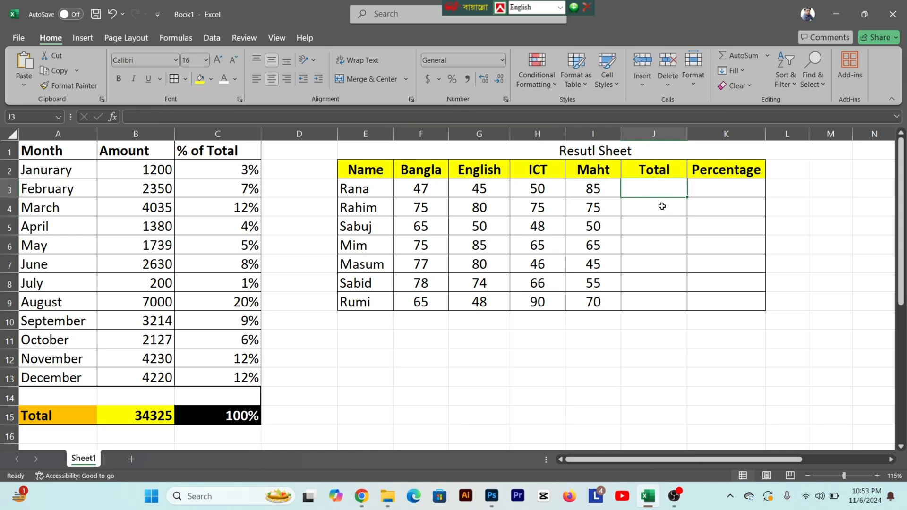
# Total the first student's marks in J3 with the formula =F3+G3+H3+I3 and review the formula
pyautogui.write('=')
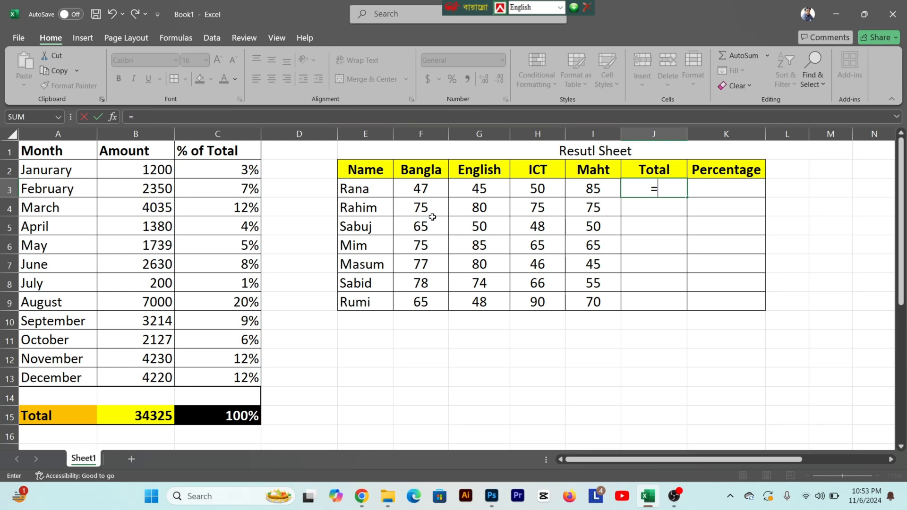
pyautogui.click(418, 190)
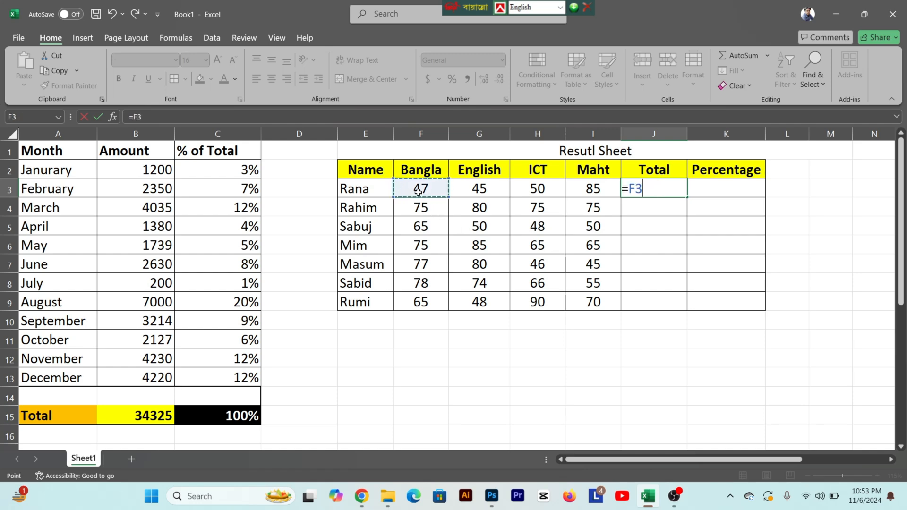
pyautogui.write('+')
pyautogui.click(475, 188)
pyautogui.write('+')
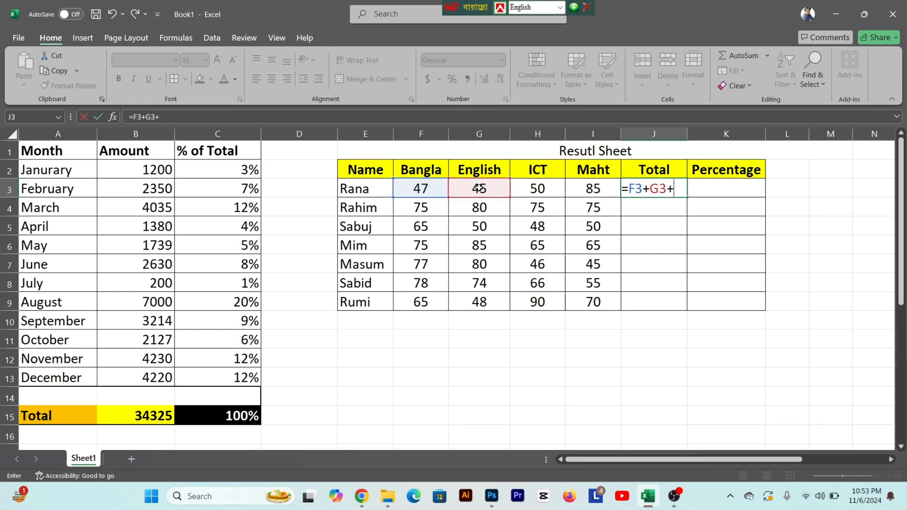
pyautogui.click(541, 190)
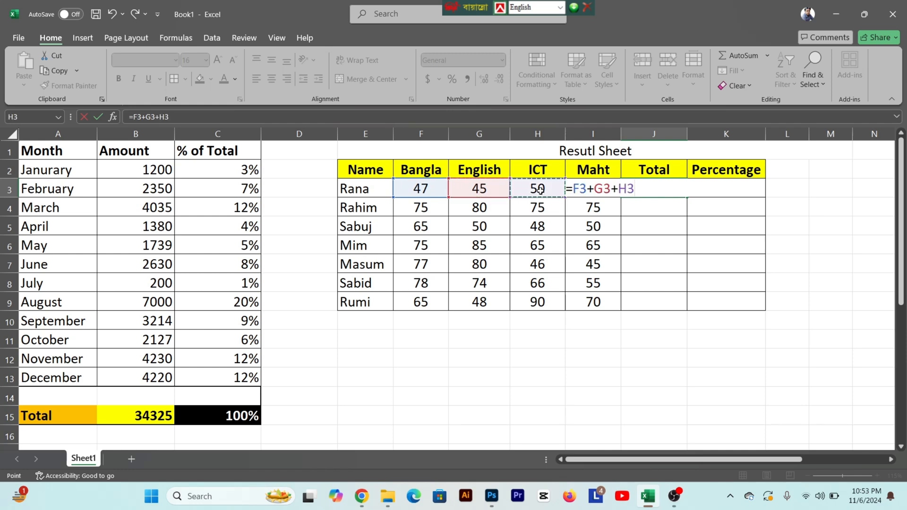
pyautogui.write('+')
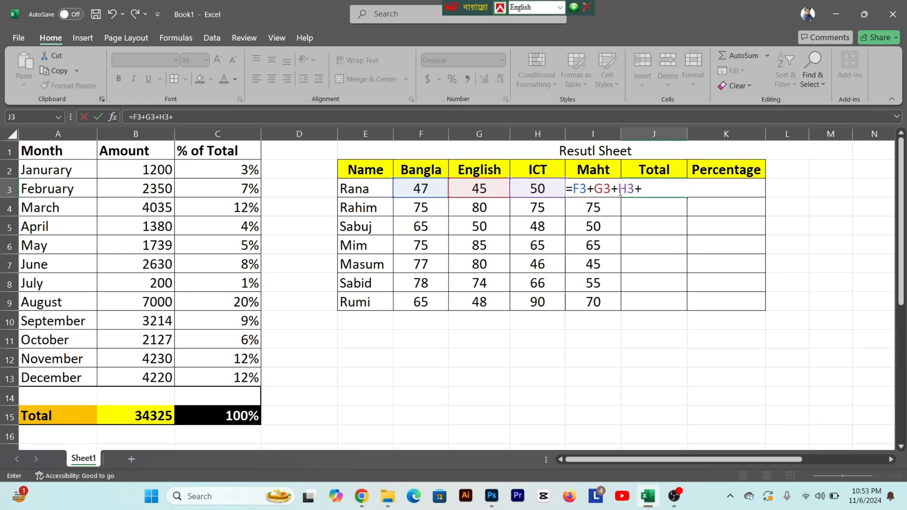
pyautogui.write('i3')
pyautogui.press('Return')
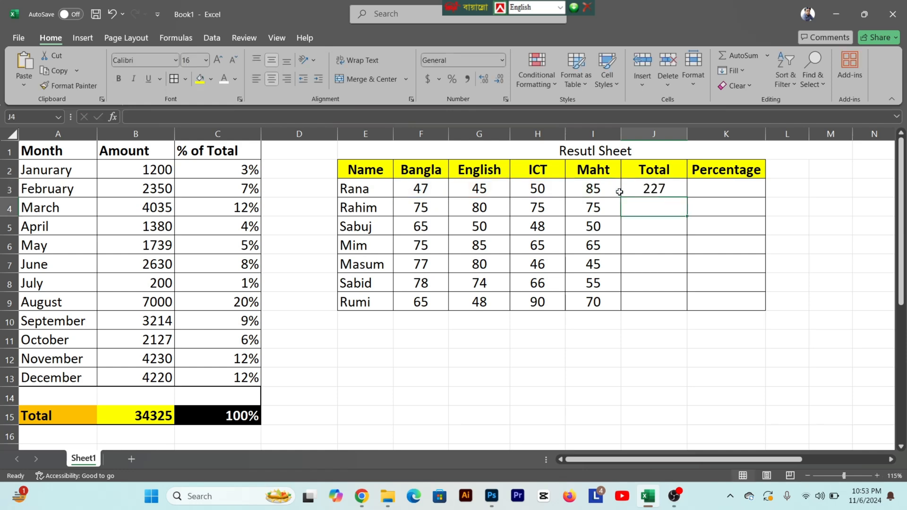
pyautogui.click(646, 190)
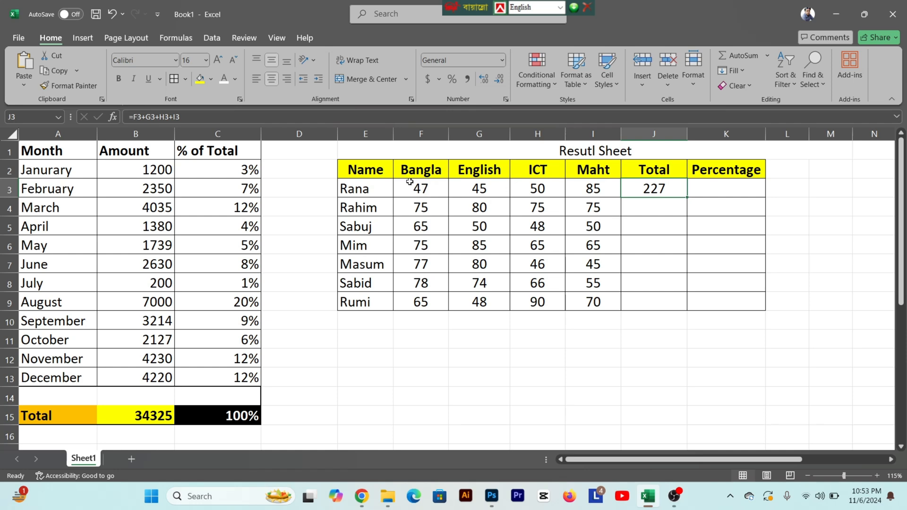
pyautogui.moveTo(197, 117); pyautogui.dragTo(128, 118)
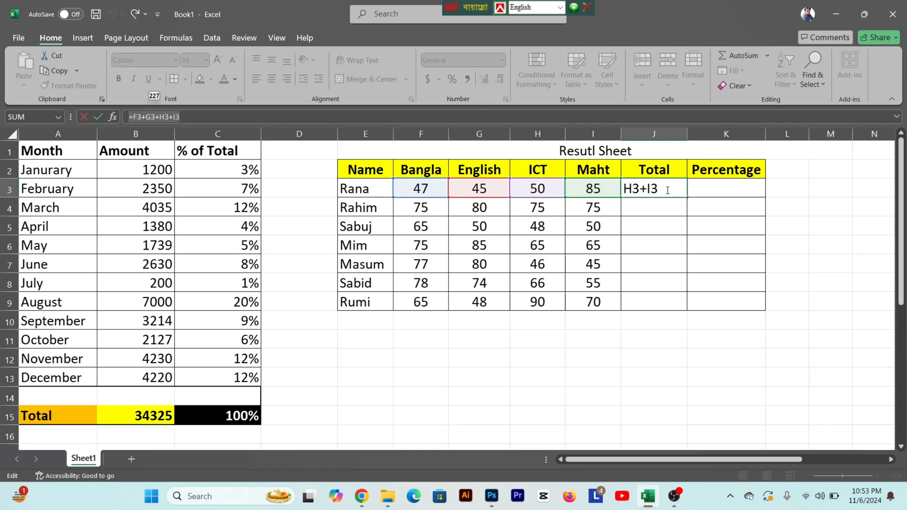
pyautogui.press('Return')
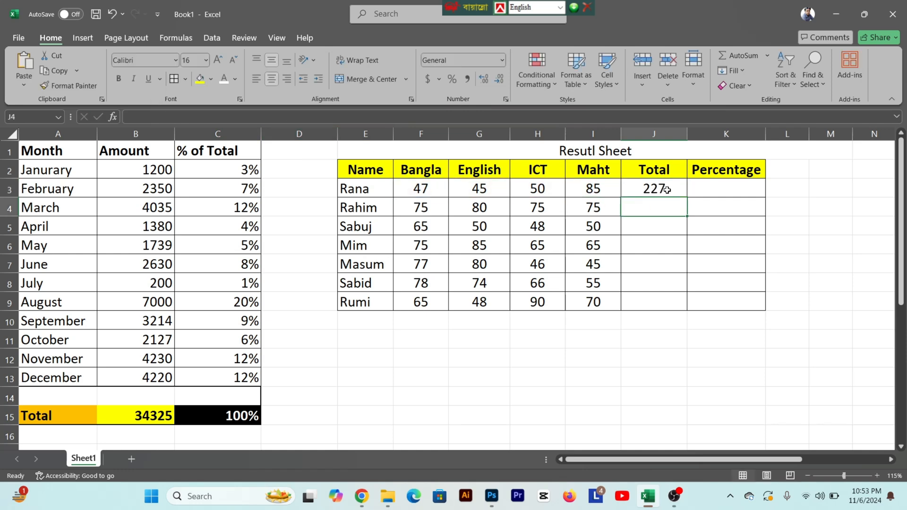
# Fill the total formula from J3 down to the last student in J9
pyautogui.click(666, 190)
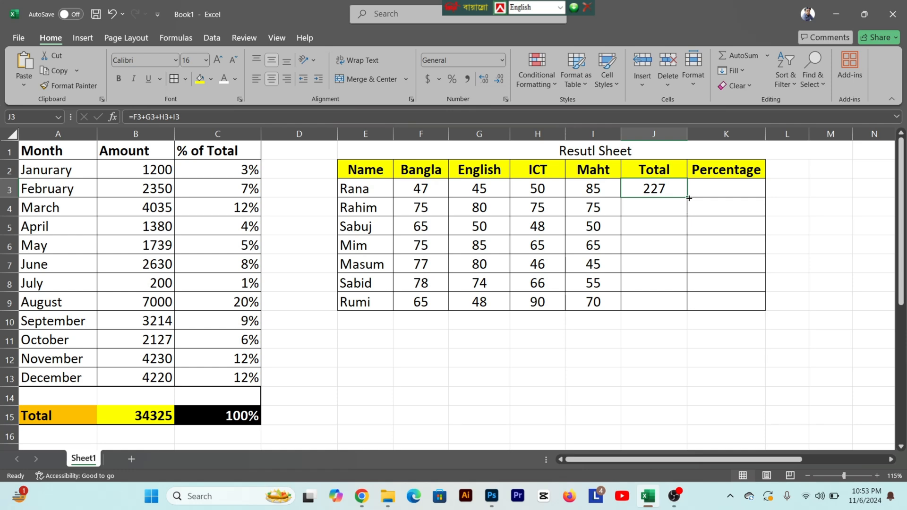
pyautogui.moveTo(687, 198); pyautogui.dragTo(689, 303)
pyautogui.moveTo(689, 303); pyautogui.dragTo(689, 305)
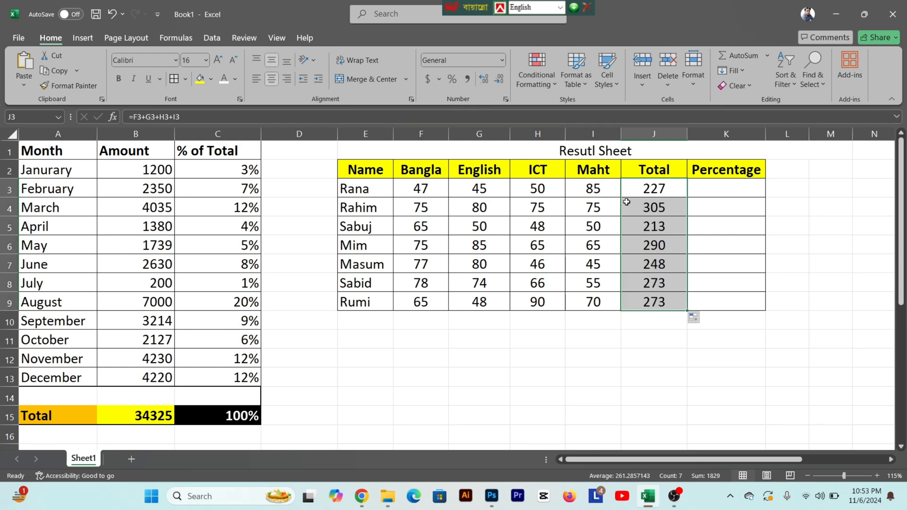
# Calculate the first student's percentage in K3 with the formula =(J3/400)*100
pyautogui.click(725, 185)
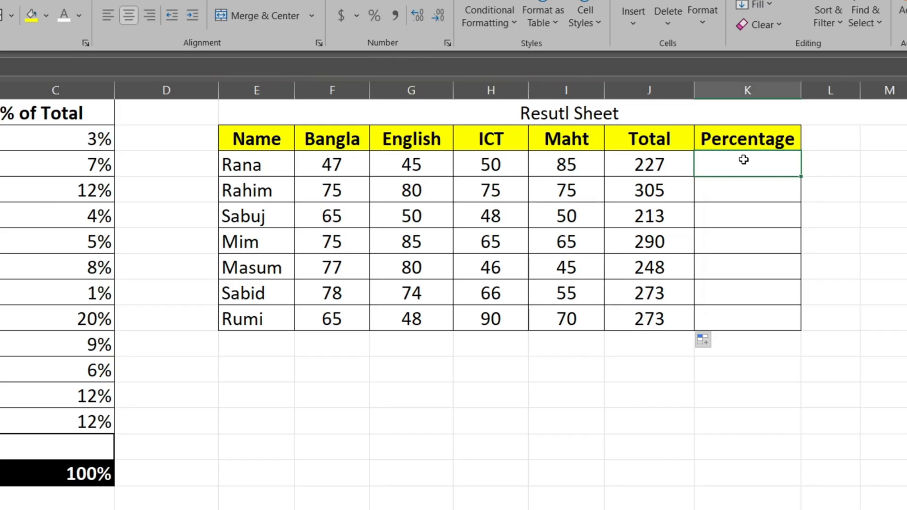
pyautogui.write('=')
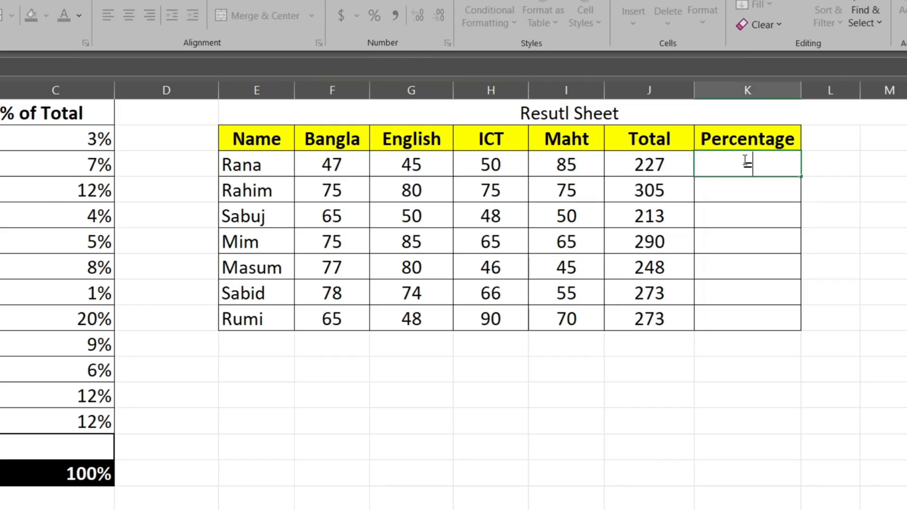
pyautogui.click(654, 166)
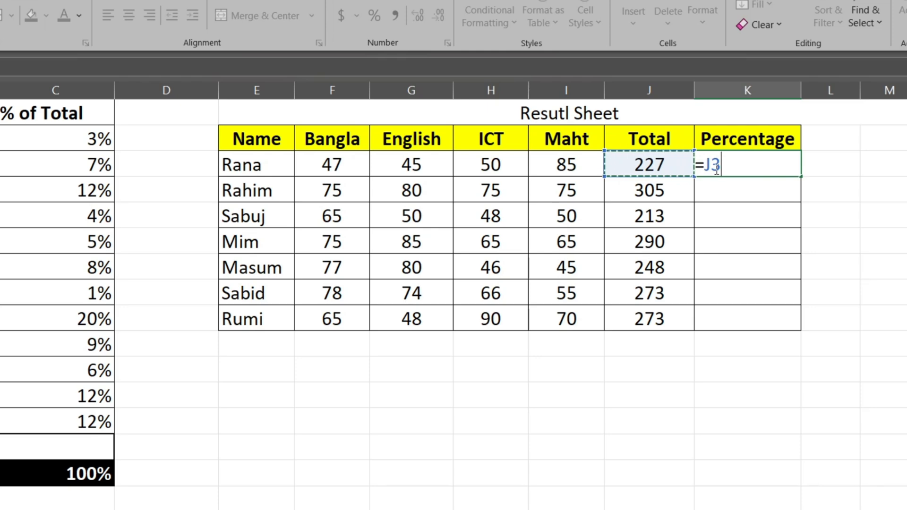
pyautogui.write('/')
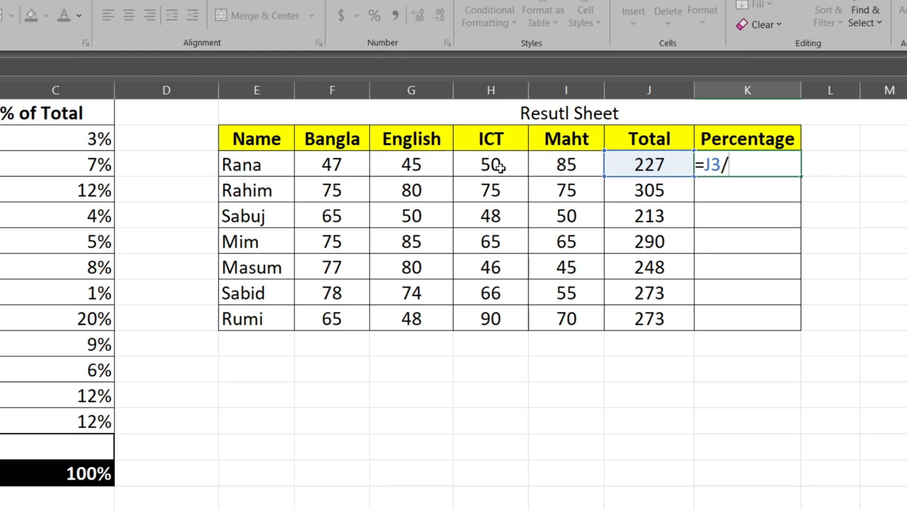
pyautogui.write('400')
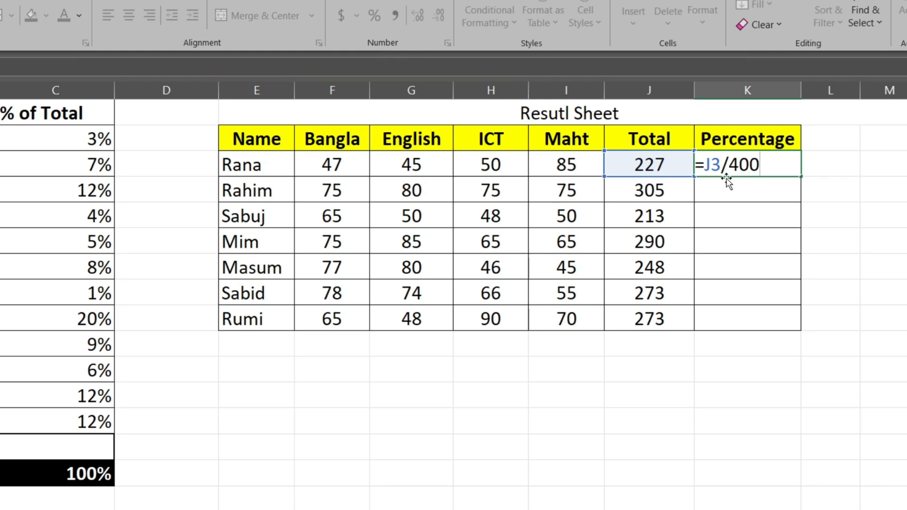
pyautogui.write(')')
pyautogui.click(709, 164)
pyautogui.write('(')
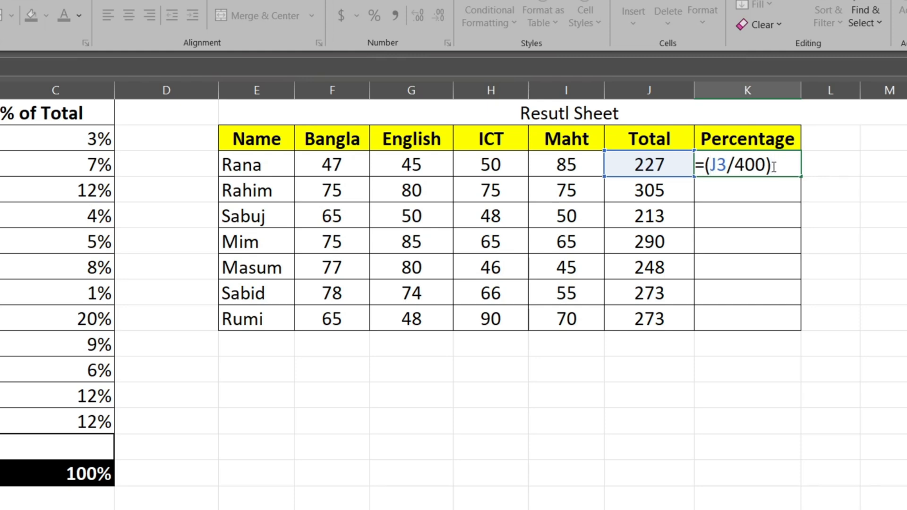
pyautogui.write('*100')
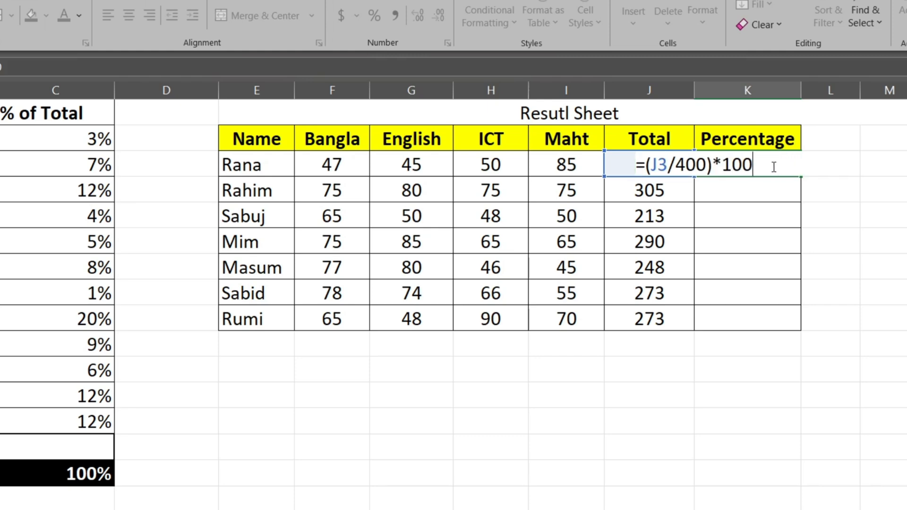
pyautogui.press('Return')
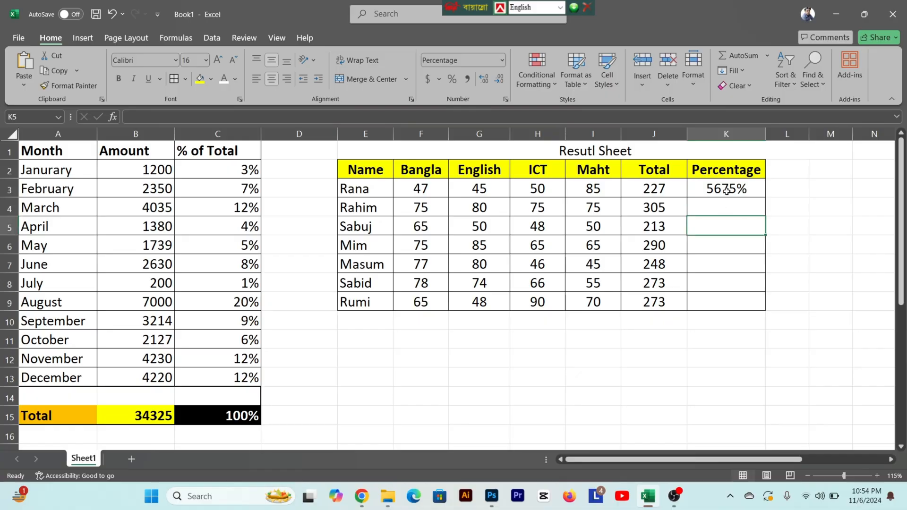
# Correct the K3 formula to =(J3/400)*100% and fill it down to the last student in K9
pyautogui.click(727, 190)
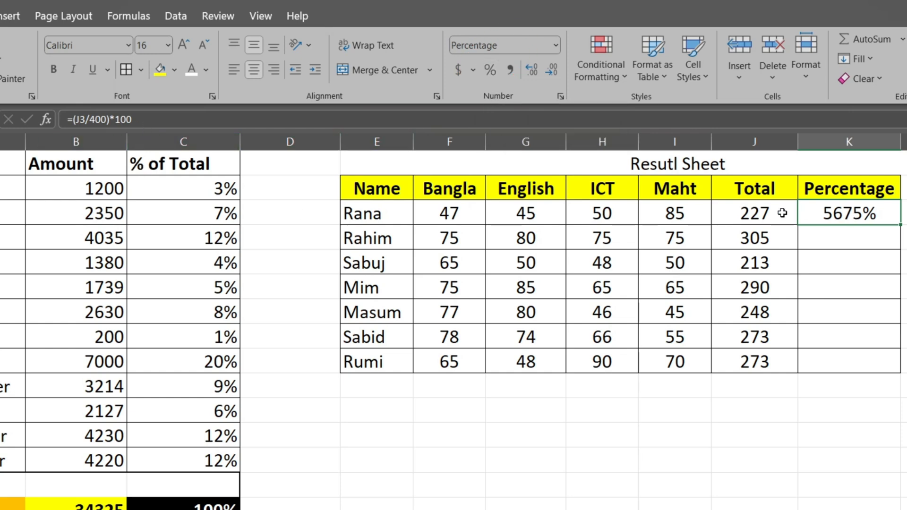
pyautogui.click(827, 239)
pyautogui.click(832, 210)
pyautogui.click(132, 119)
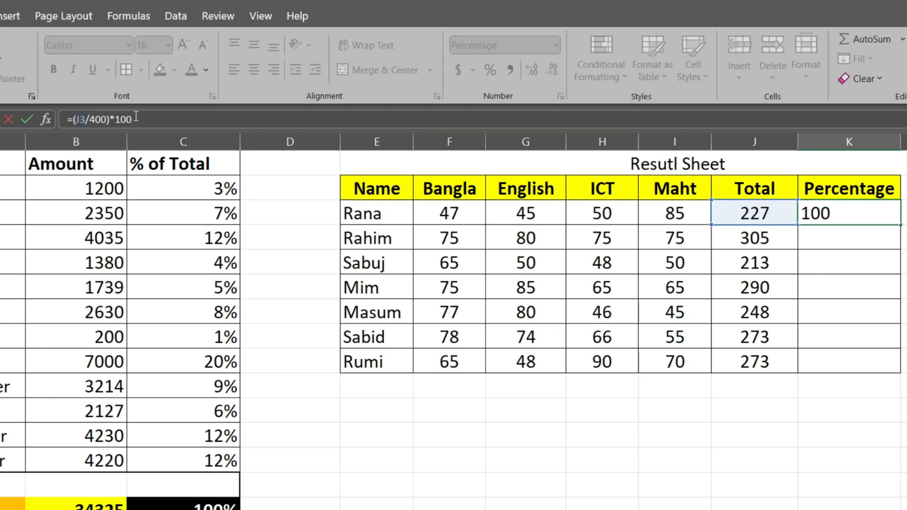
pyautogui.write('%')
pyautogui.hotkey('ctrl', 'Return')
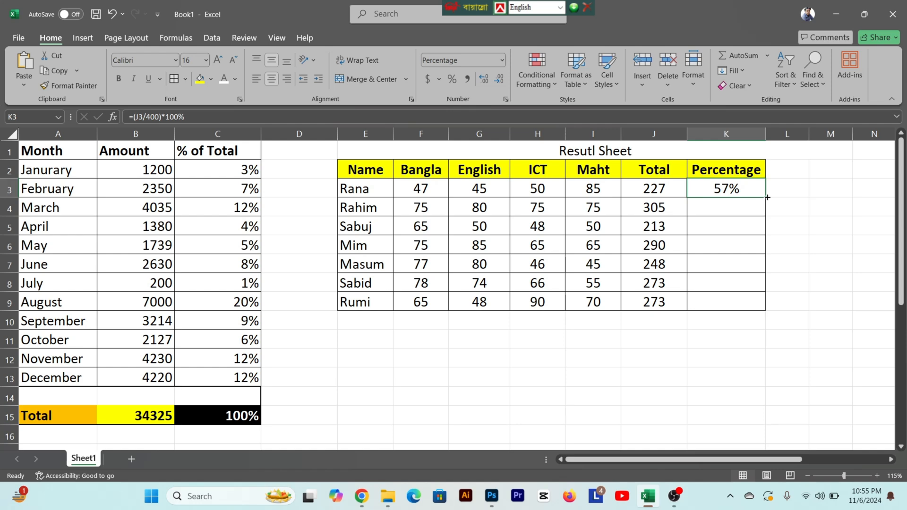
pyautogui.moveTo(767, 197); pyautogui.dragTo(766, 303)
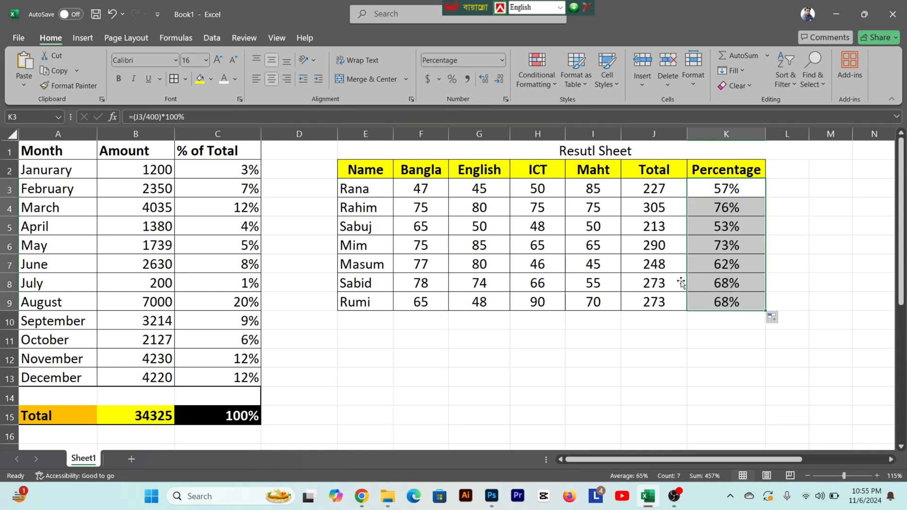
pyautogui.click(623, 251)
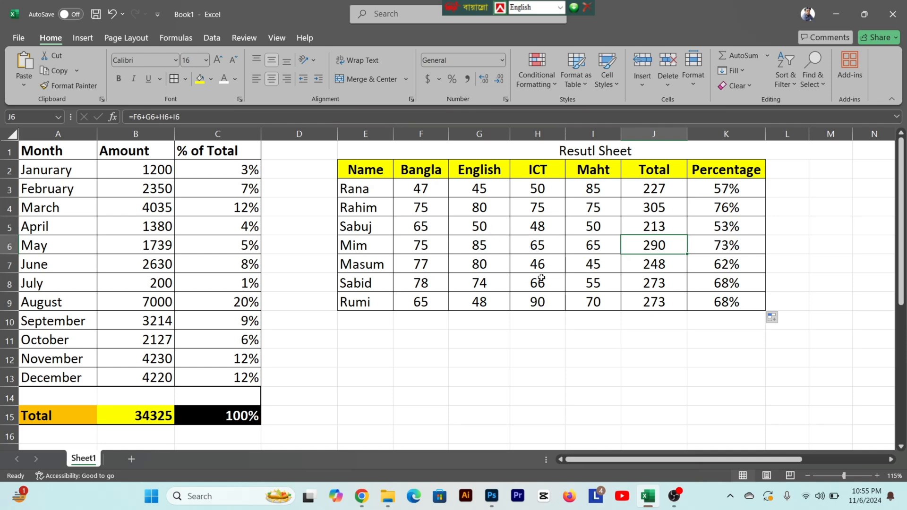
# Set the first student's ICT mark in H3 to 80 and check the percentage formula in K3
pyautogui.click(537, 188)
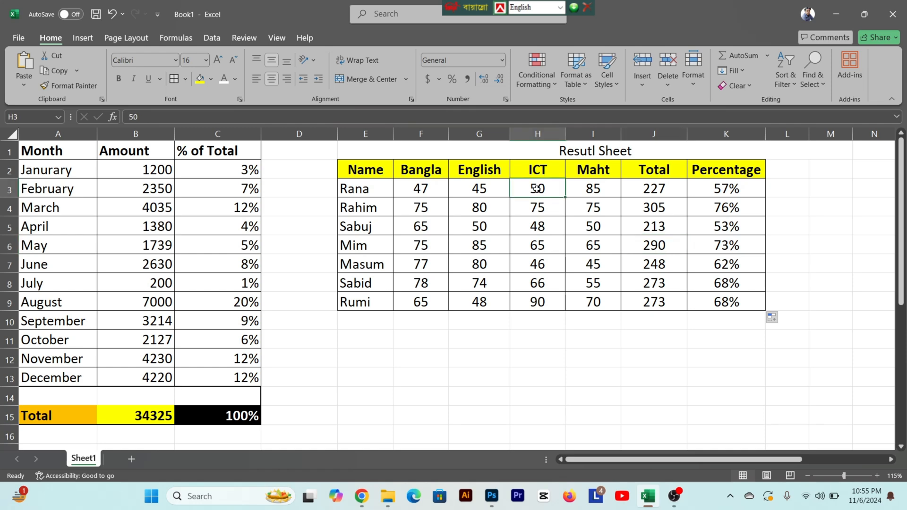
pyautogui.write('80')
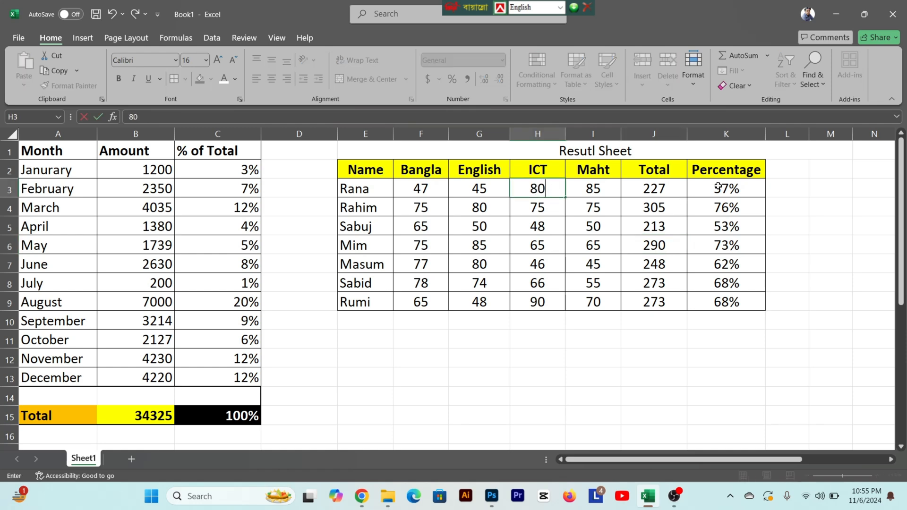
pyautogui.press('Return')
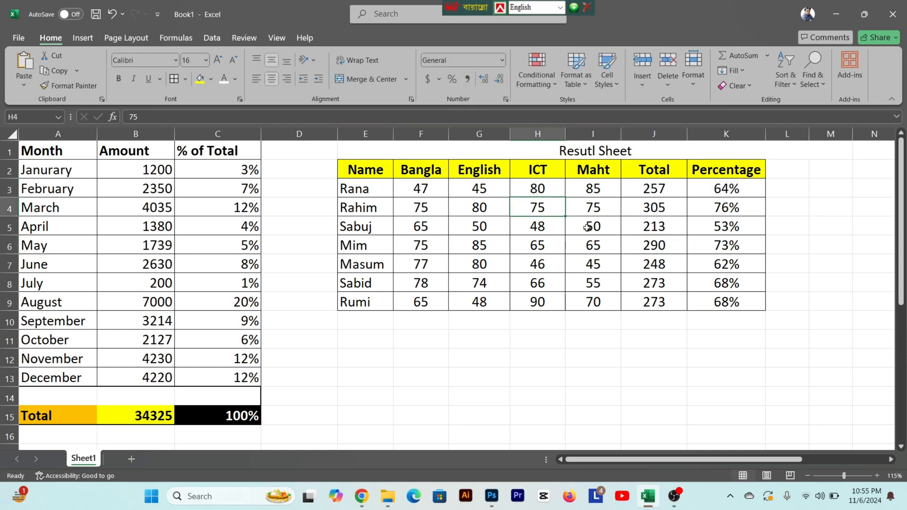
pyautogui.click(727, 193)
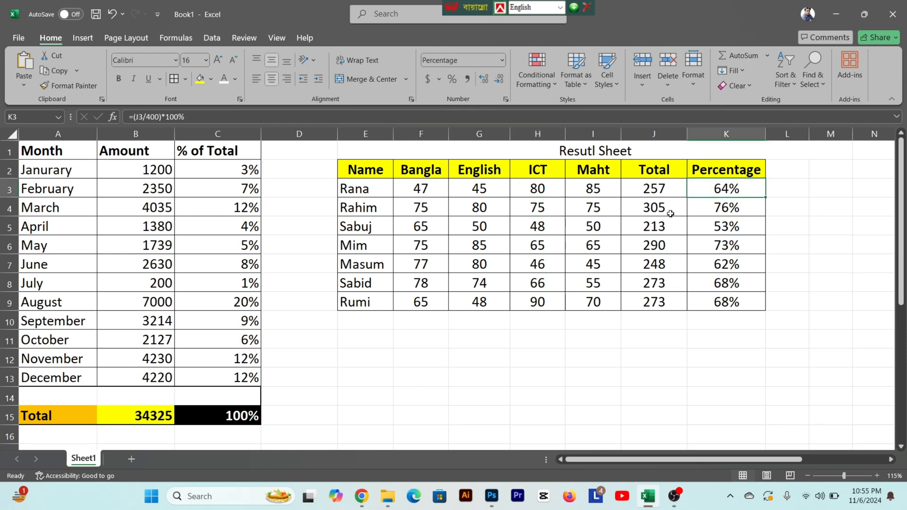
# Set the first student's Maht mark in I3 to 30 and ICT mark in H3 to 70
pyautogui.click(597, 188)
pyautogui.write('30')
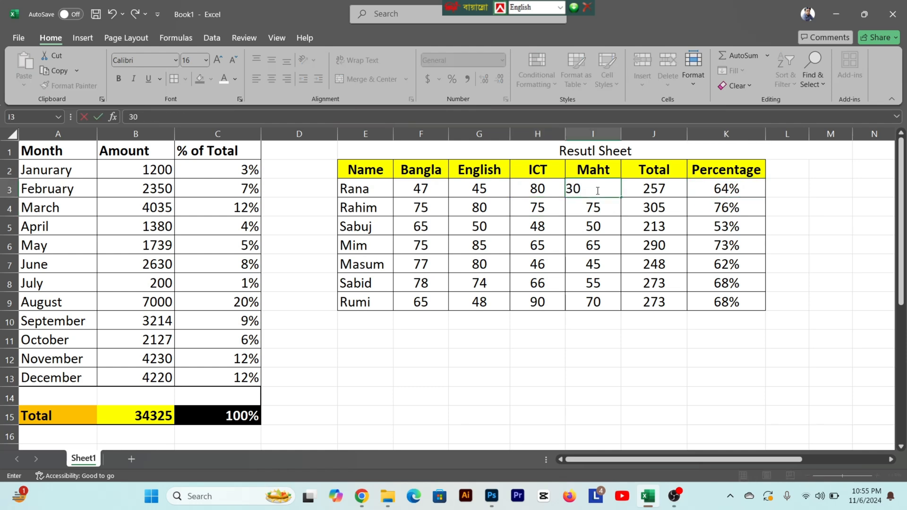
pyautogui.press('Return')
pyautogui.click(544, 190)
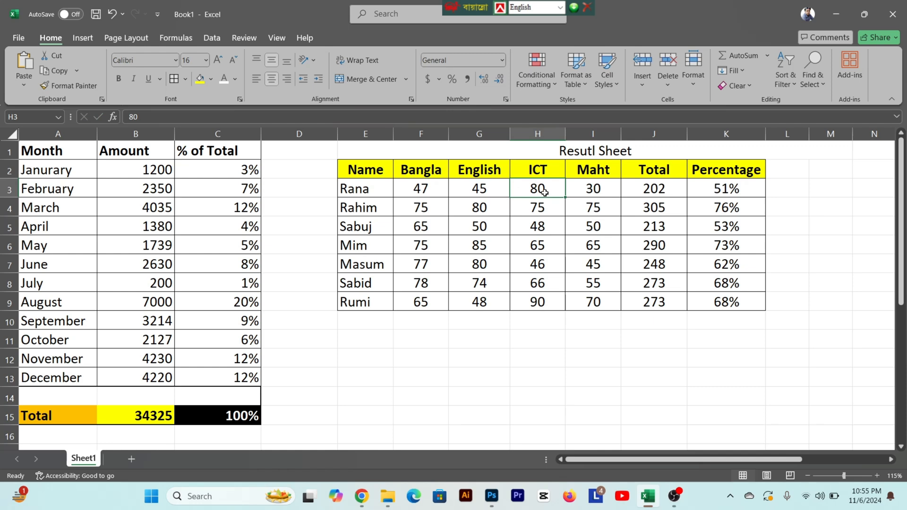
pyautogui.write('70')
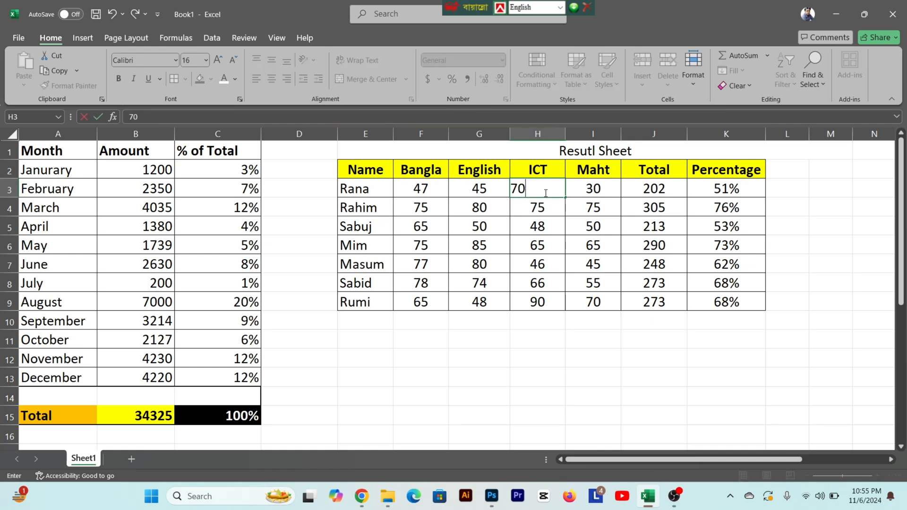
pyautogui.press('Return')
# Set the first student's English mark in G3 to 33 and Bangla mark in F3 to 30, checking K3
pyautogui.click(479, 190)
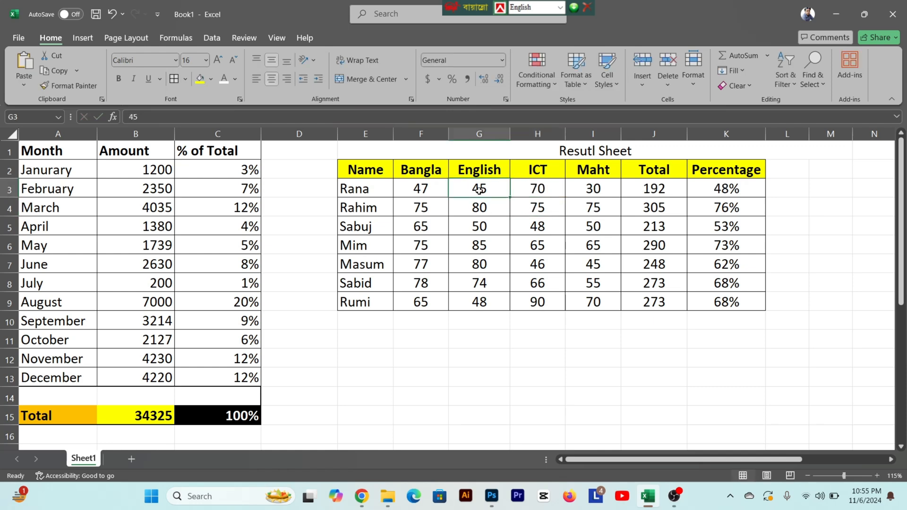
pyautogui.write('33')
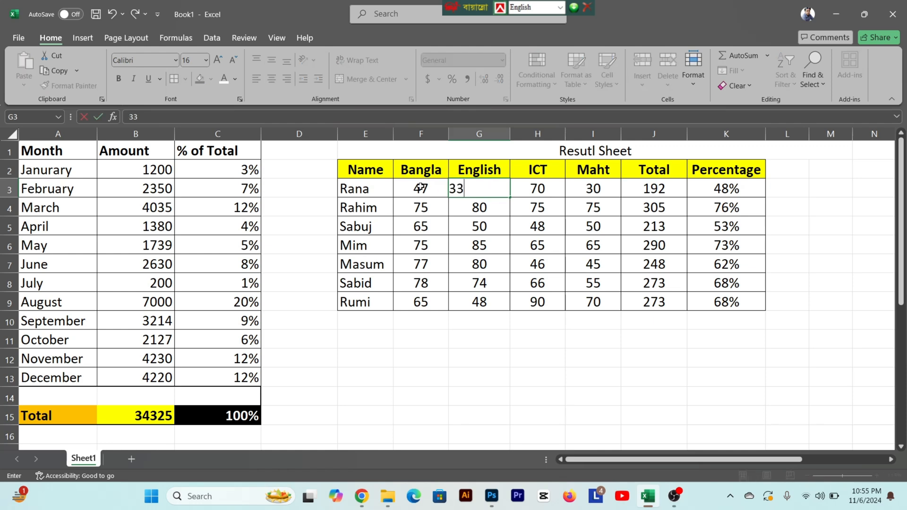
pyautogui.click(420, 189)
pyautogui.write('30')
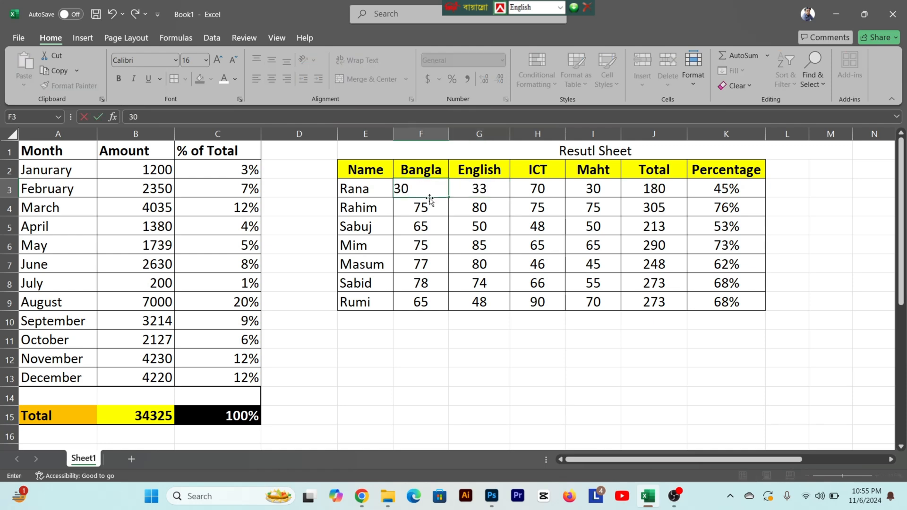
pyautogui.hotkey('ctrl', 'Return')
pyautogui.click(706, 196)
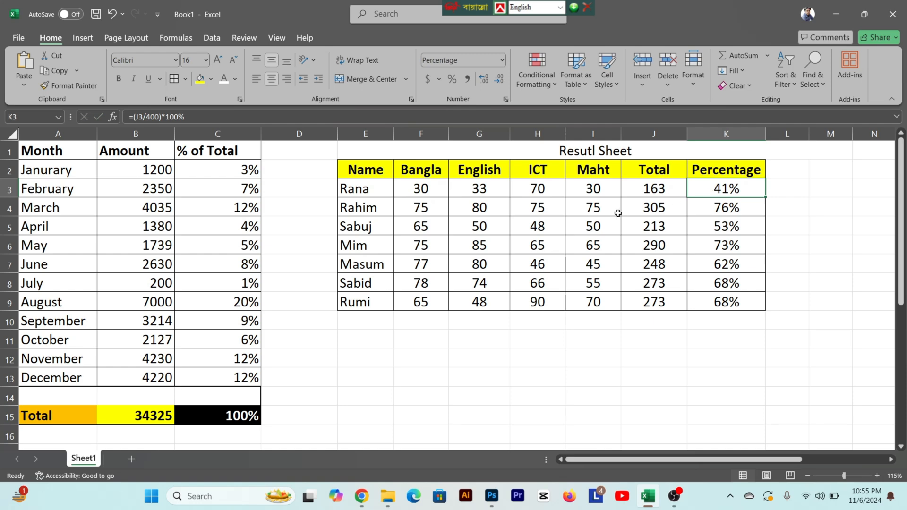
# Set the last student's ICT mark in H9 to 50 and check the Total column
pyautogui.click(539, 304)
pyautogui.click(493, 305)
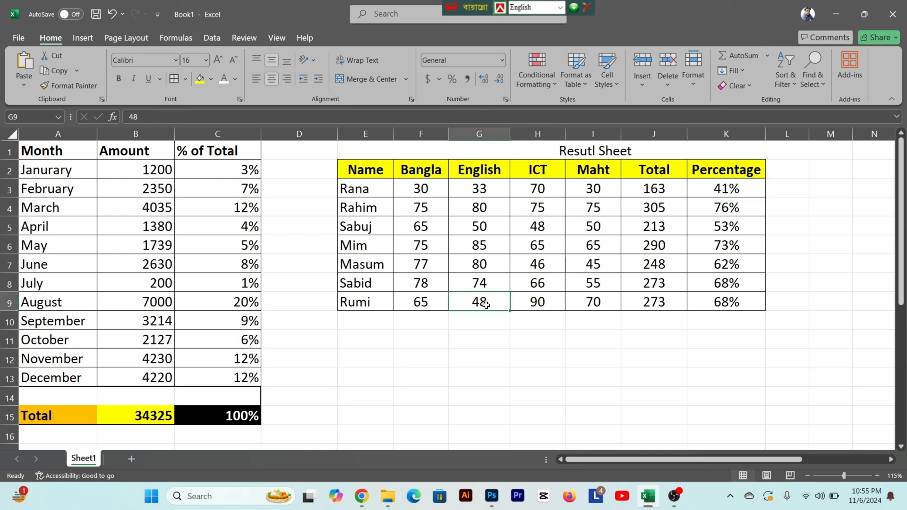
pyautogui.click(527, 308)
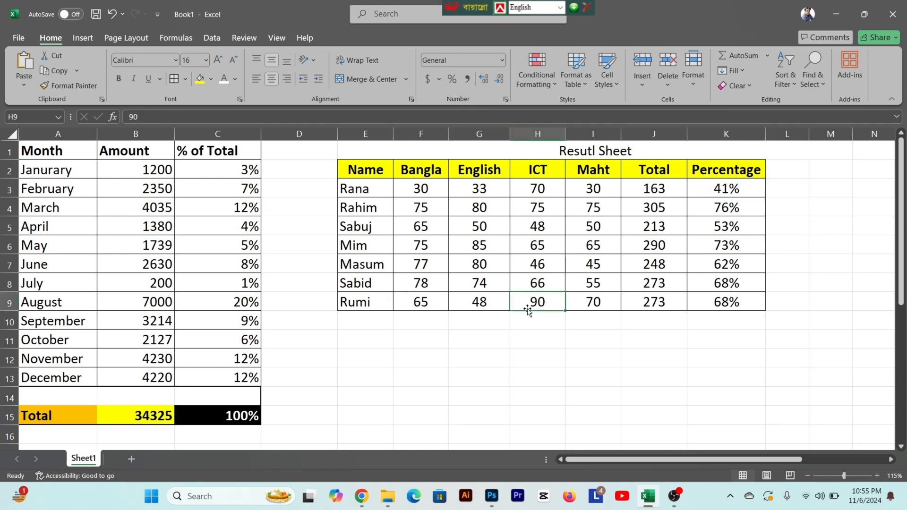
pyautogui.write('50')
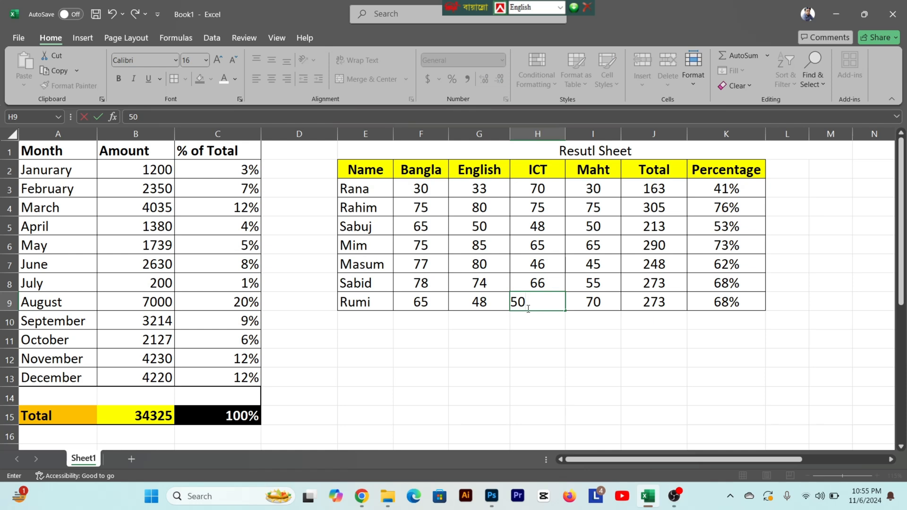
pyautogui.click(640, 307)
pyautogui.click(637, 269)
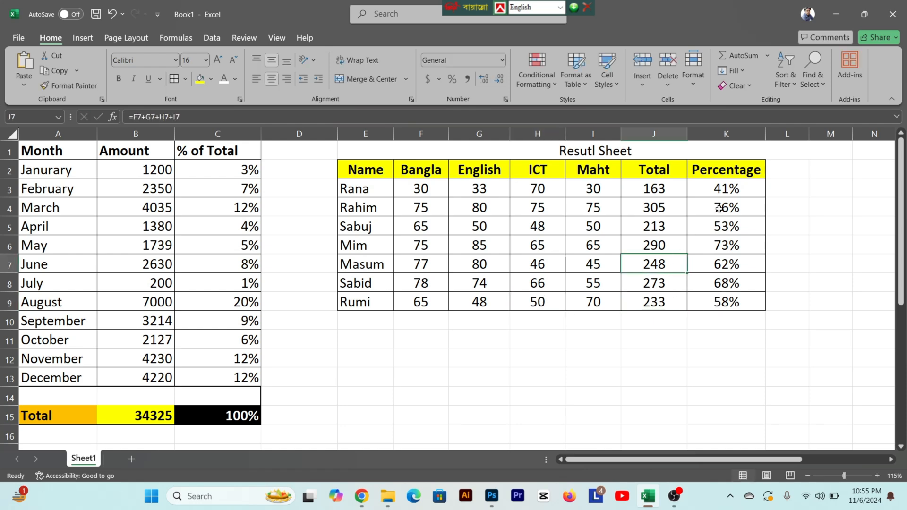